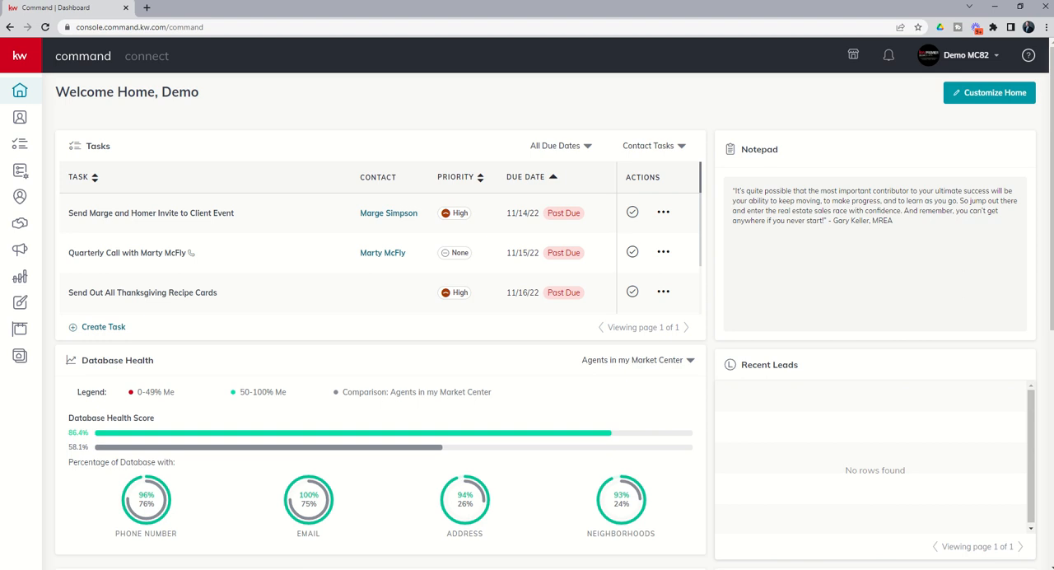
Step: Create a new Social design and open the For Sale templates in the Listings category
left_click(22, 304)
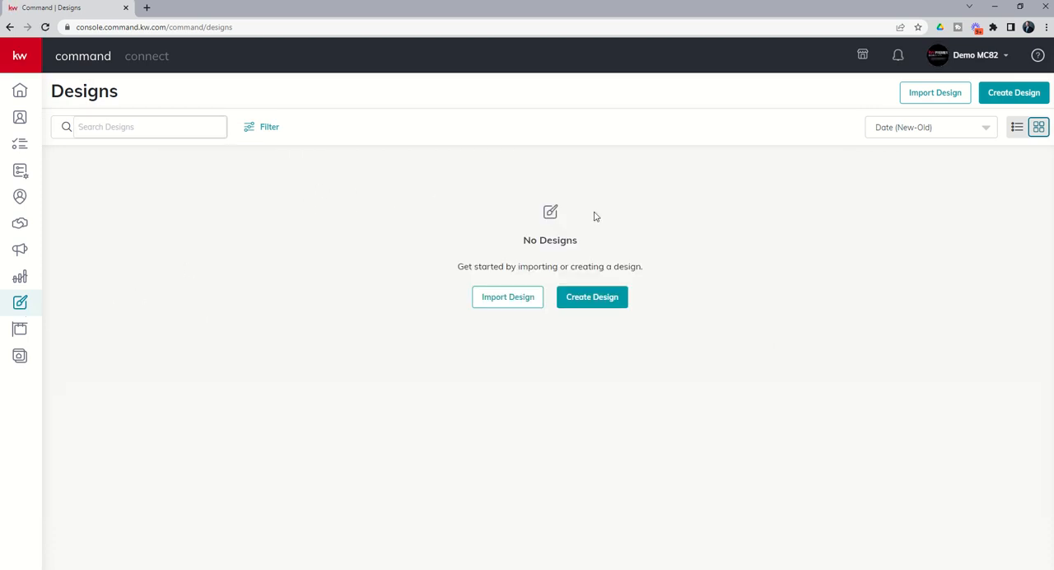
left_click(596, 301)
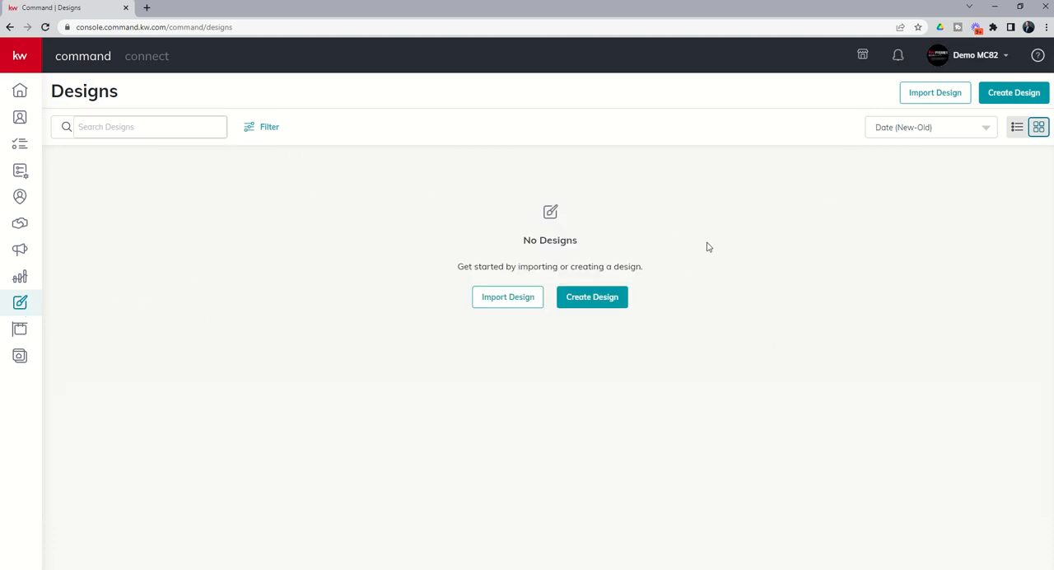
left_click(1007, 96)
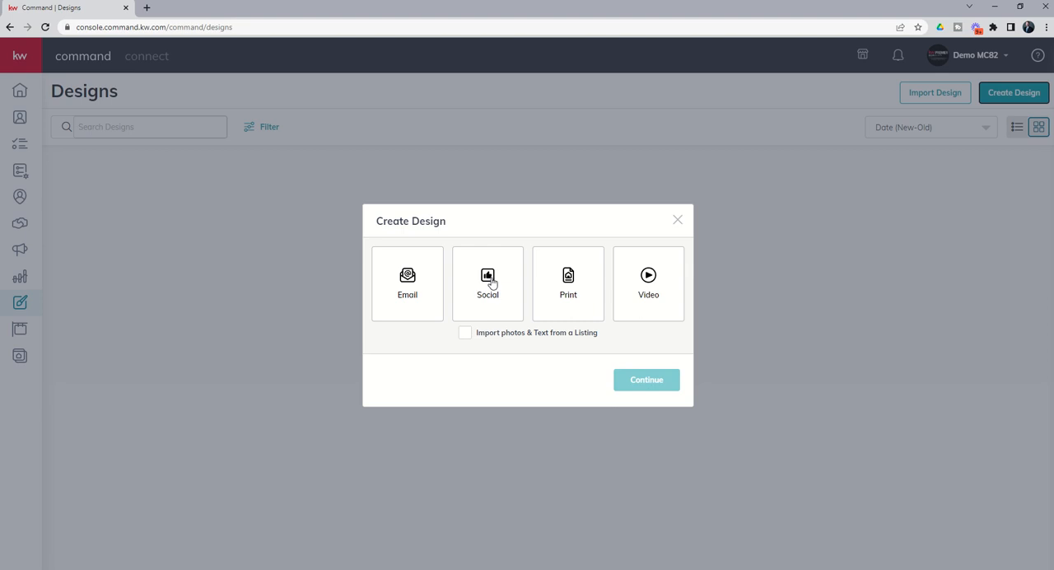
left_click(492, 283)
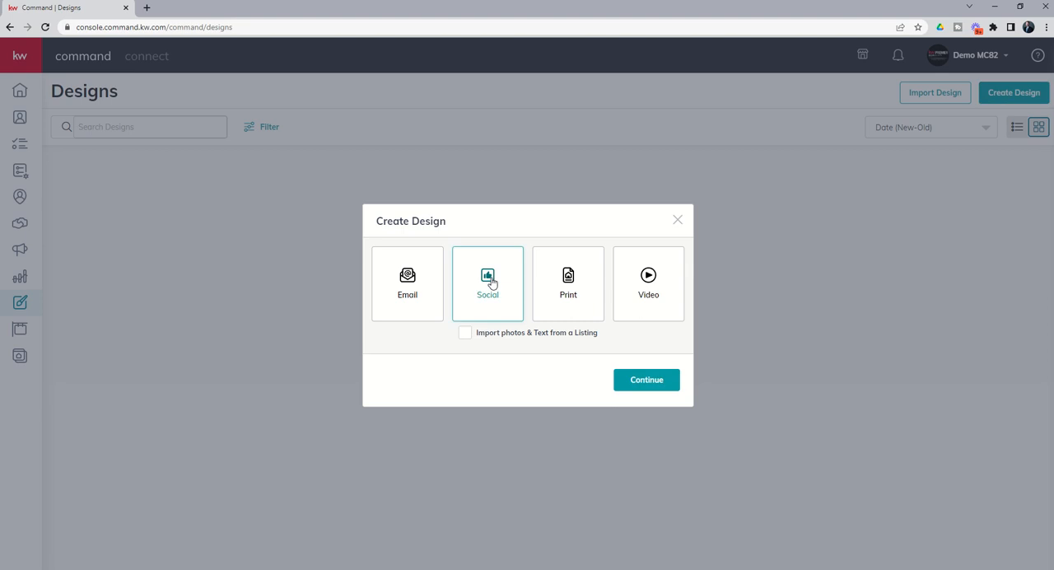
left_click(634, 388)
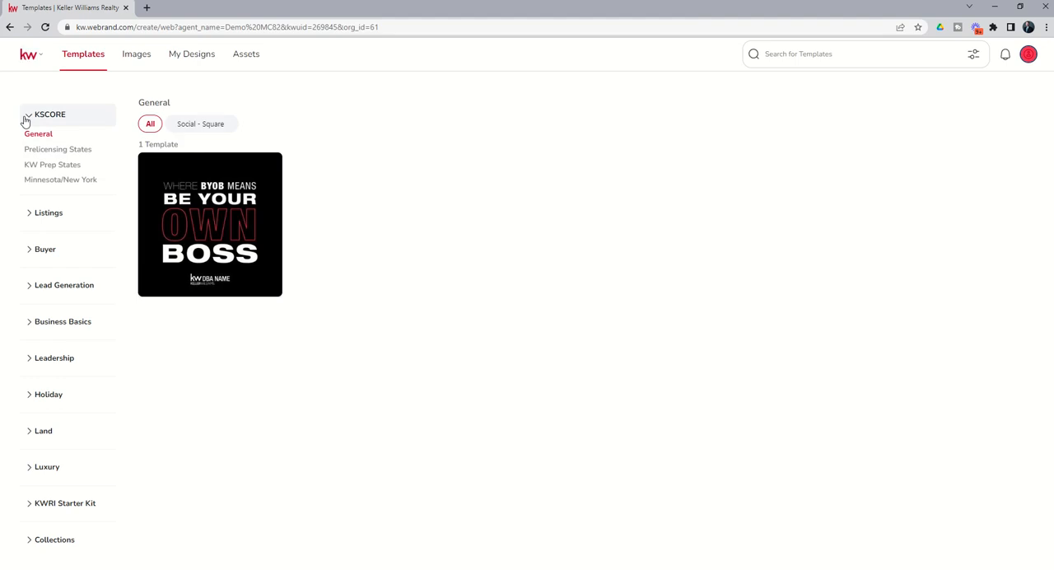
left_click(35, 216)
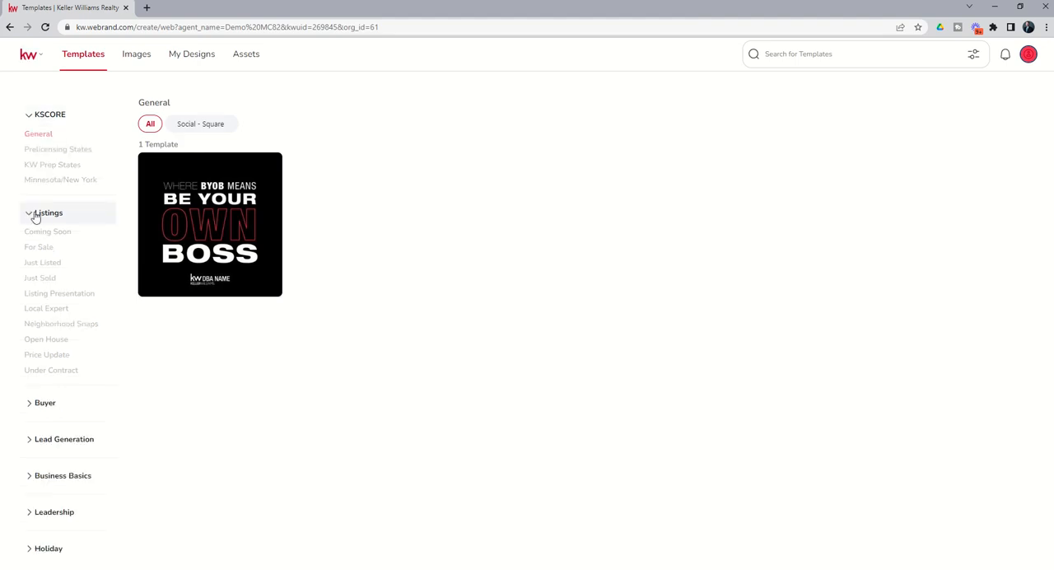
left_click(37, 252)
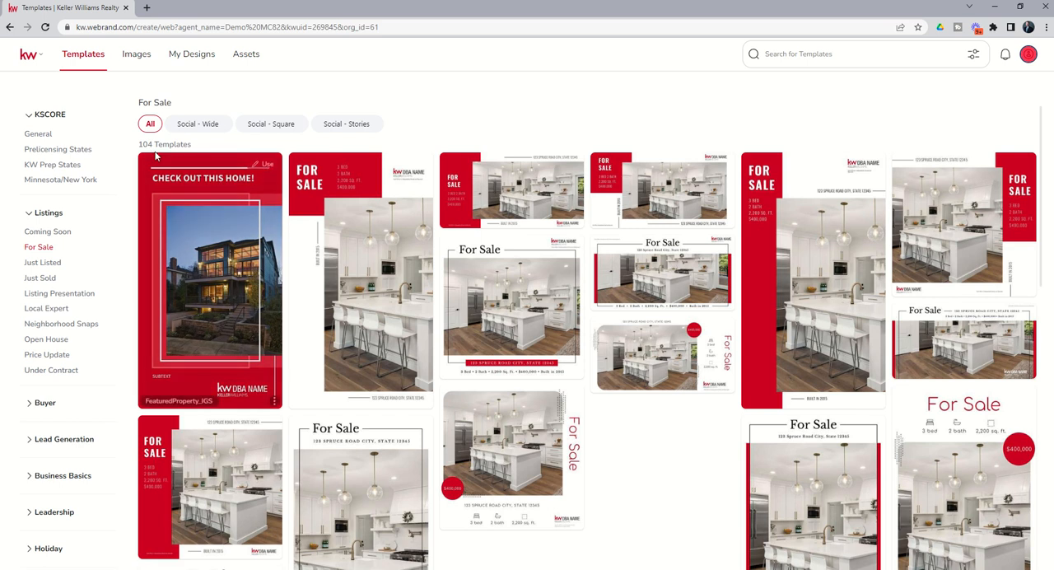
Step: Browse through the For Sale templates in all social formats
scroll(482, 180, "down", 1)
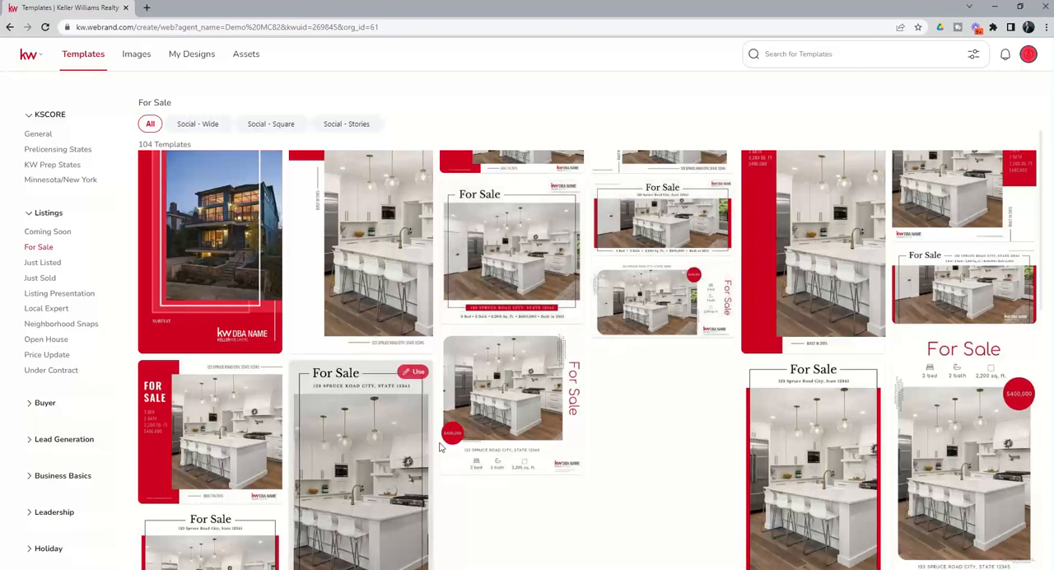
scroll(622, 378, "down", 5)
scroll(621, 378, "down", 3)
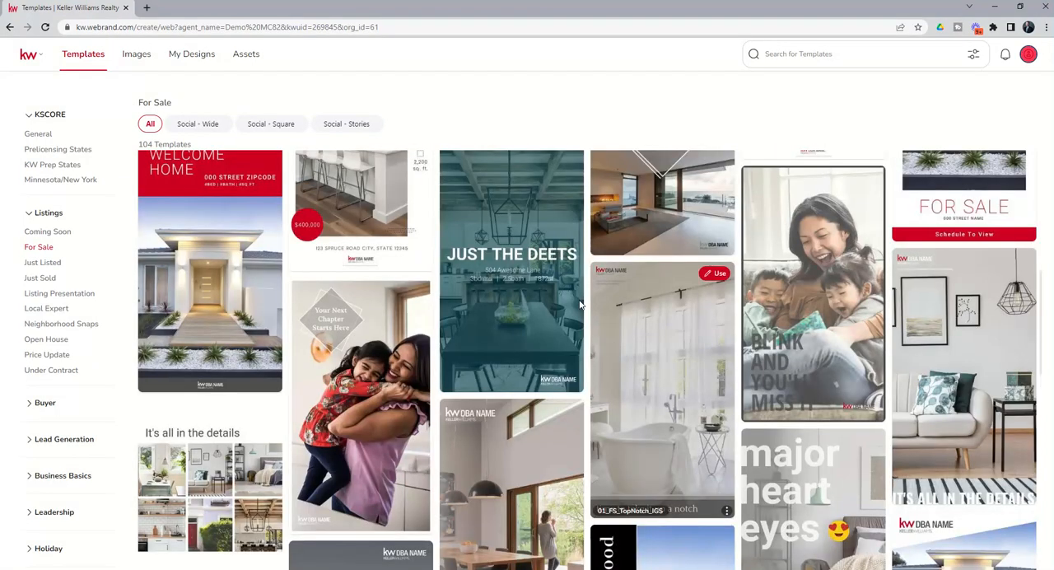
scroll(558, 262, "down", 10)
scroll(559, 267, "down", 5)
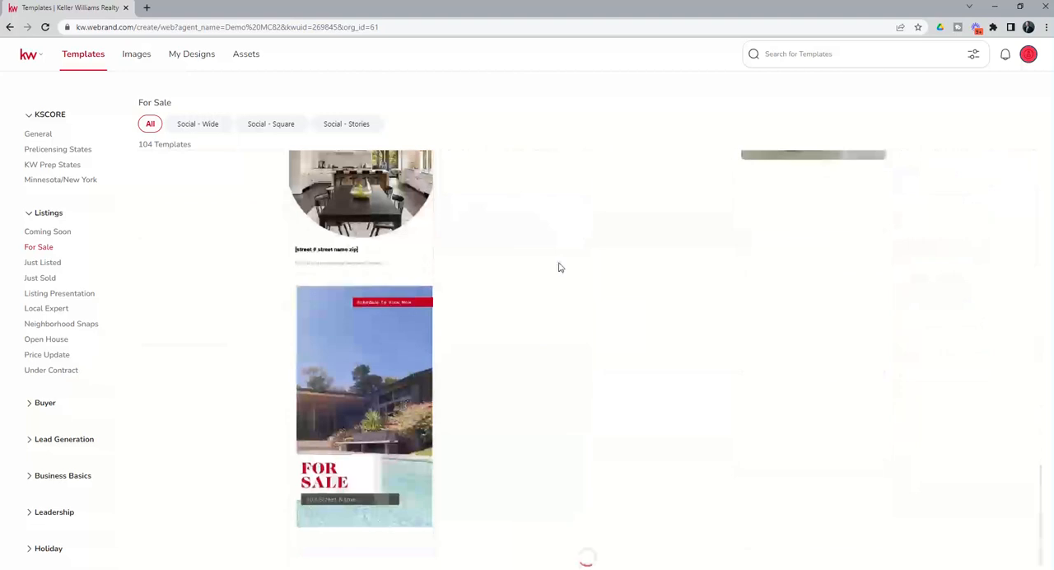
scroll(558, 267, "down", 8)
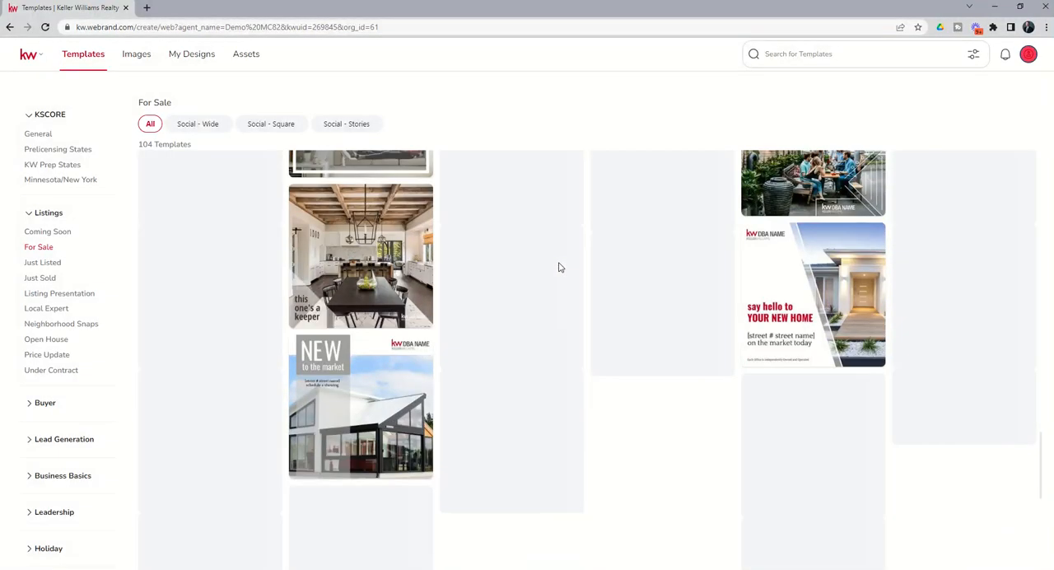
scroll(559, 267, "down", 8)
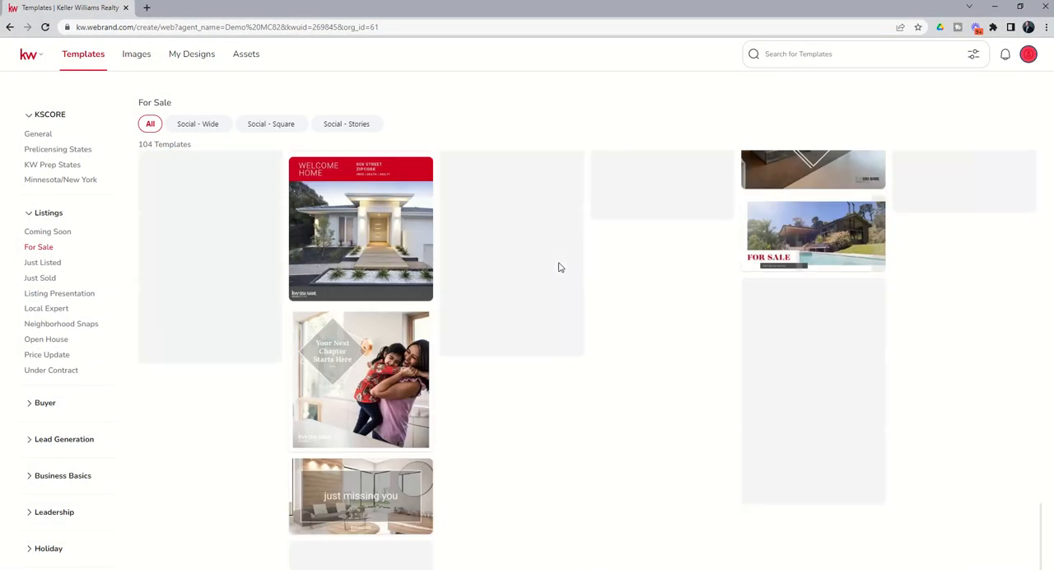
scroll(558, 267, "down", 8)
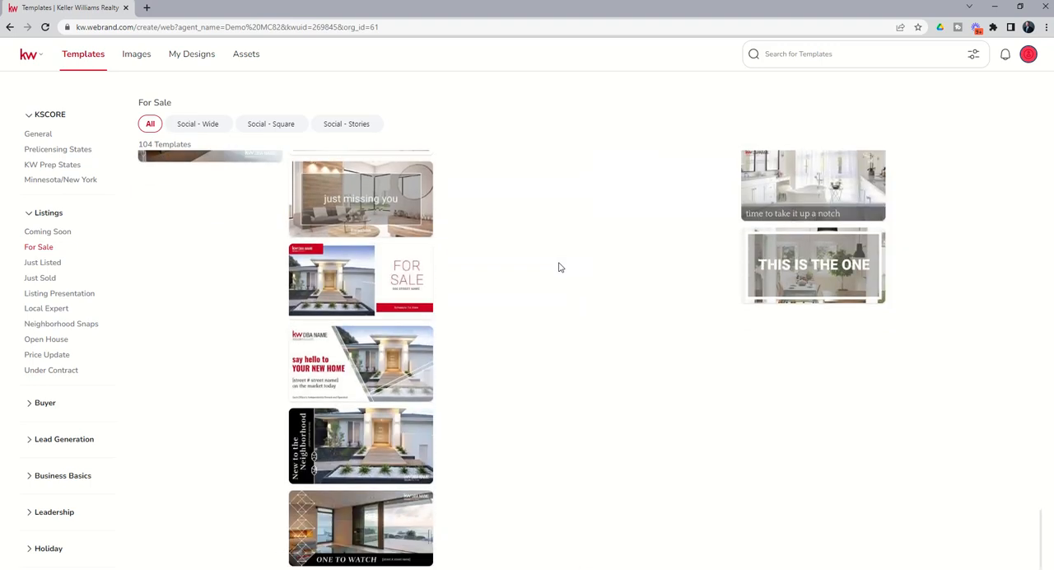
scroll(558, 267, "up", 15)
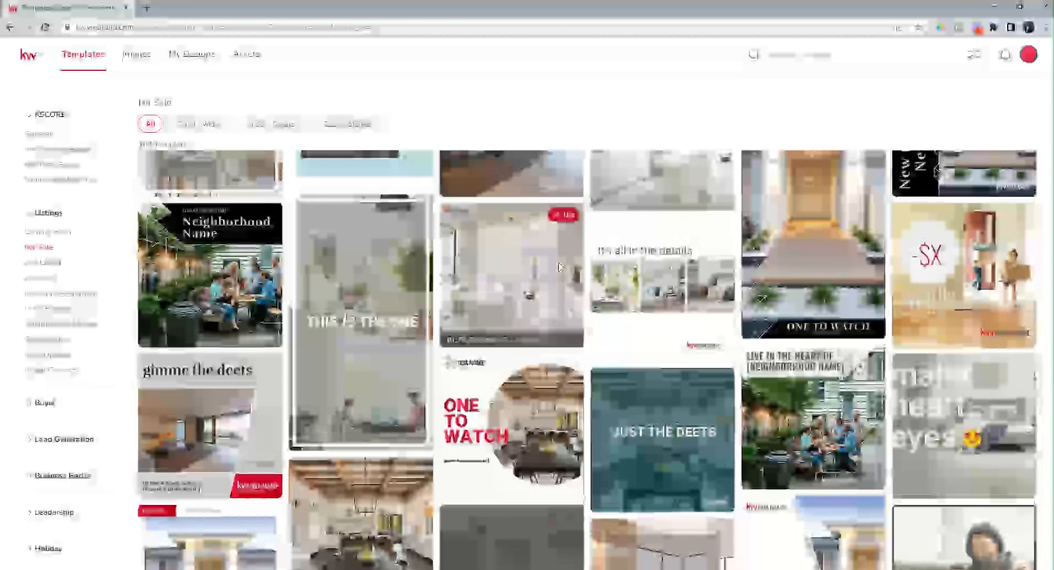
scroll(558, 267, "up", 10)
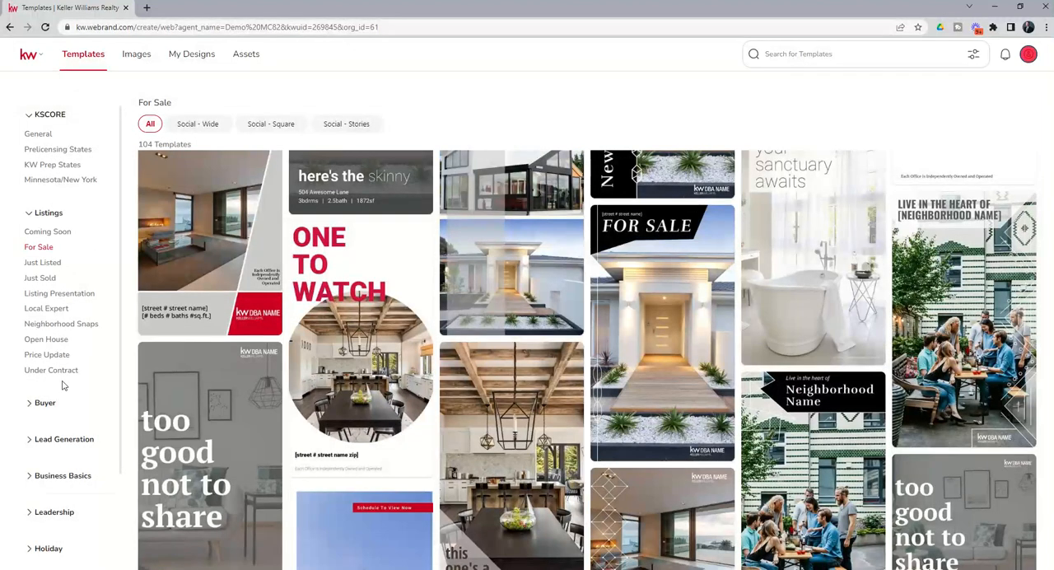
mouse_move(597, 244)
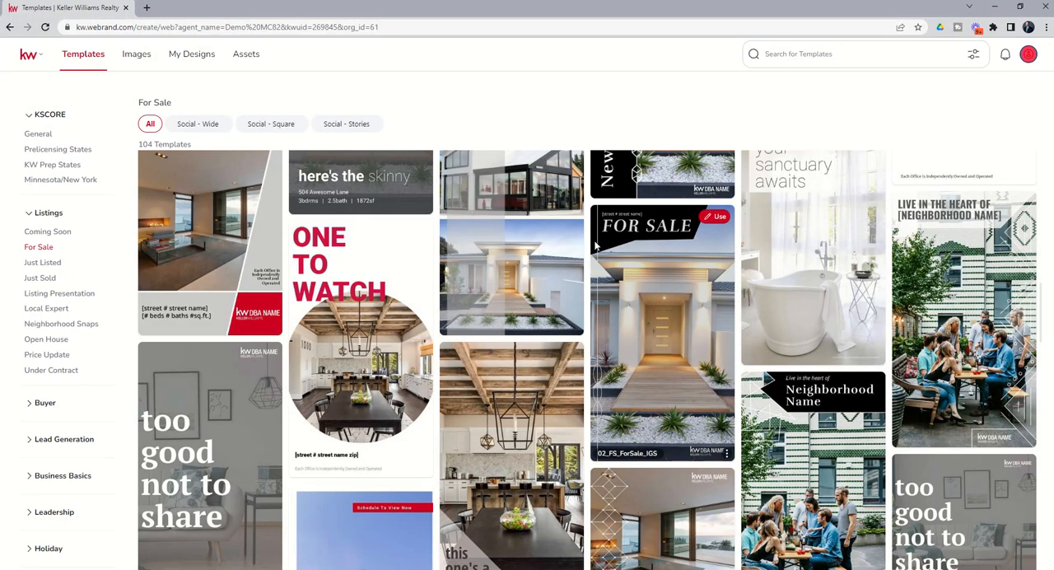
scroll(596, 244, "up", 10)
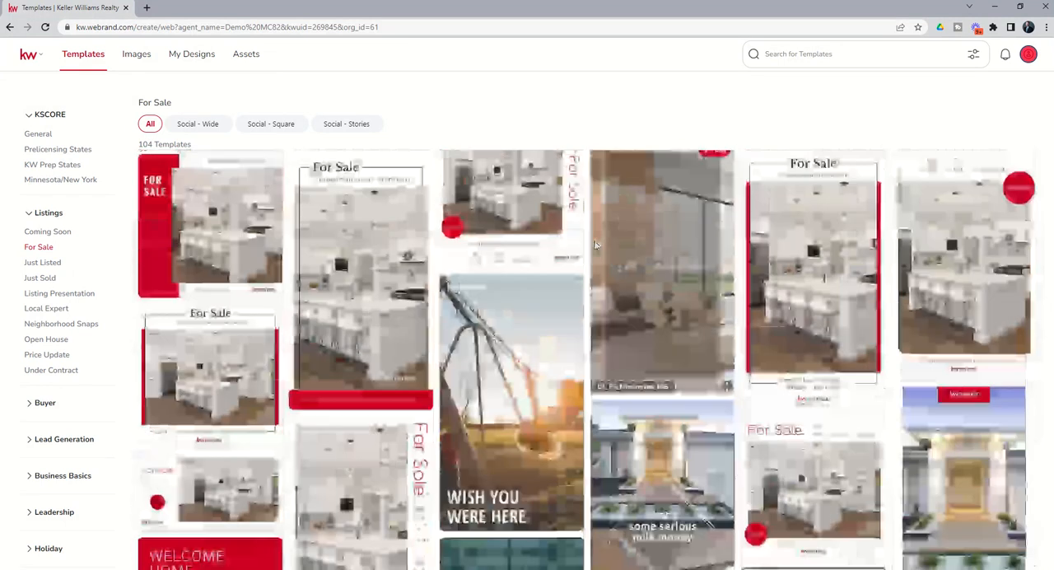
scroll(596, 244, "up", 5)
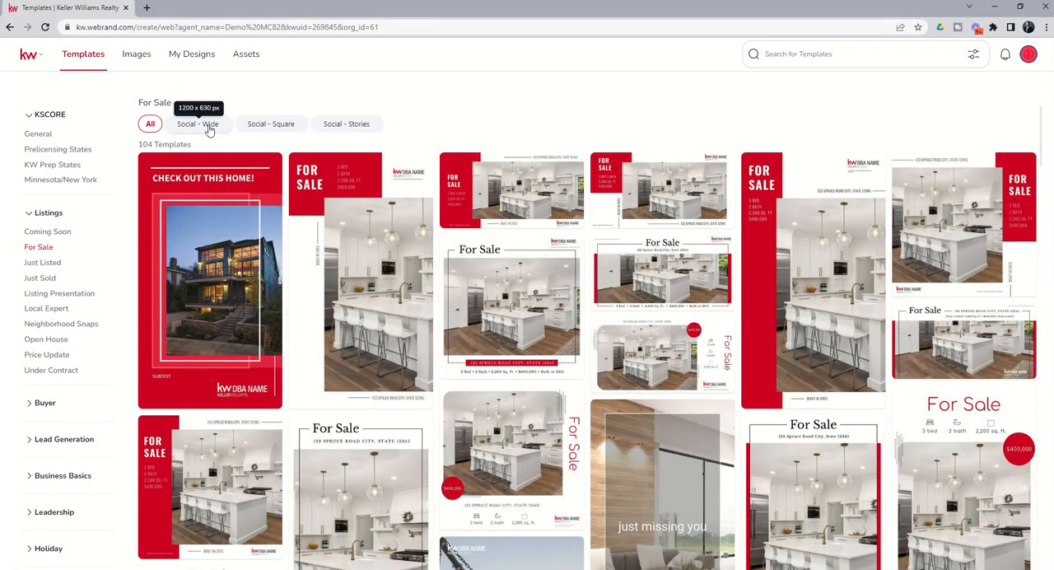
Step: Filter the For Sale templates to Social - Square and start a design from the 08_FS_IG template
left_click(267, 125)
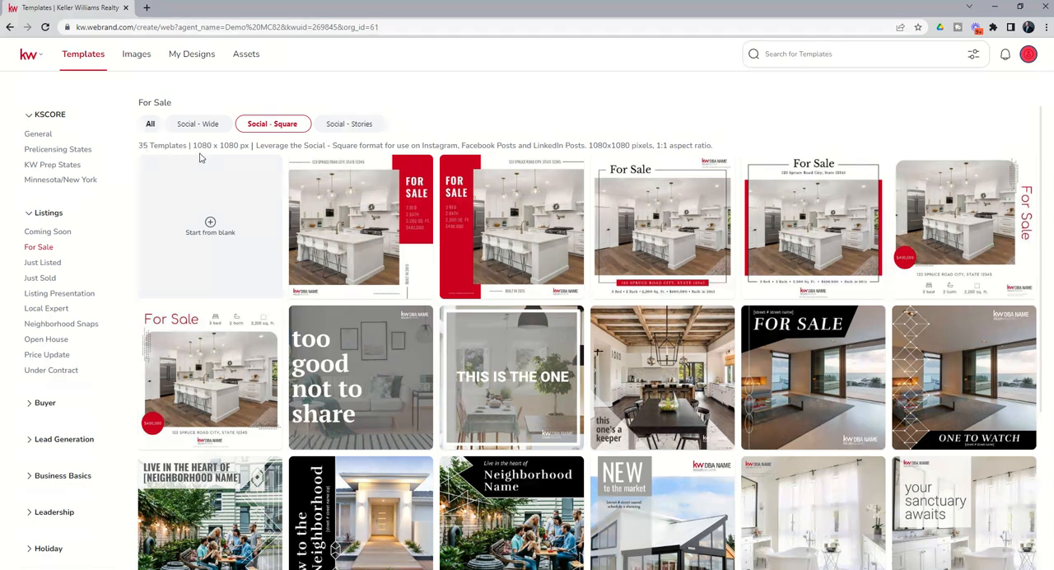
mouse_move(358, 232)
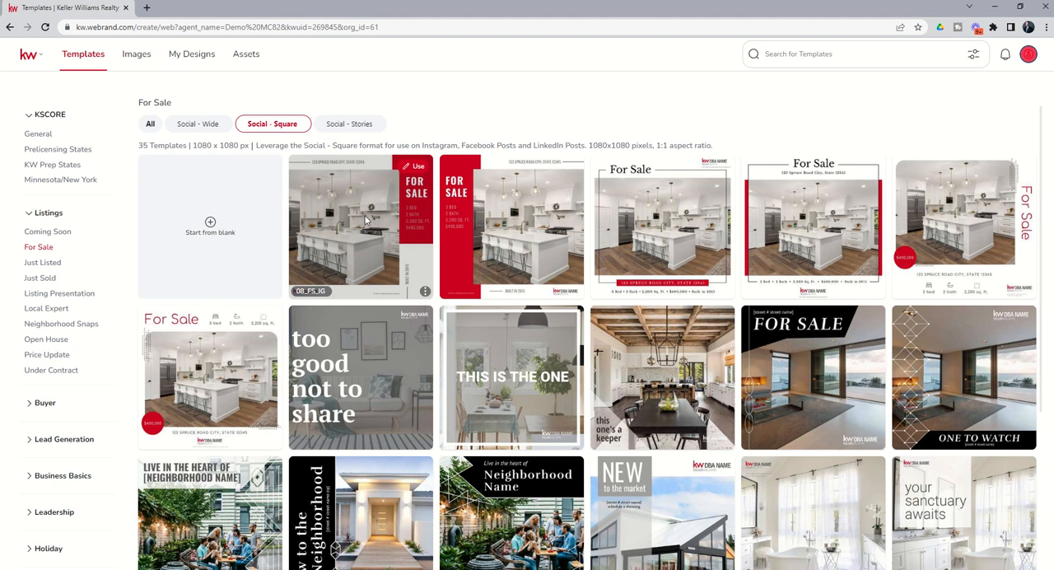
left_click(416, 169)
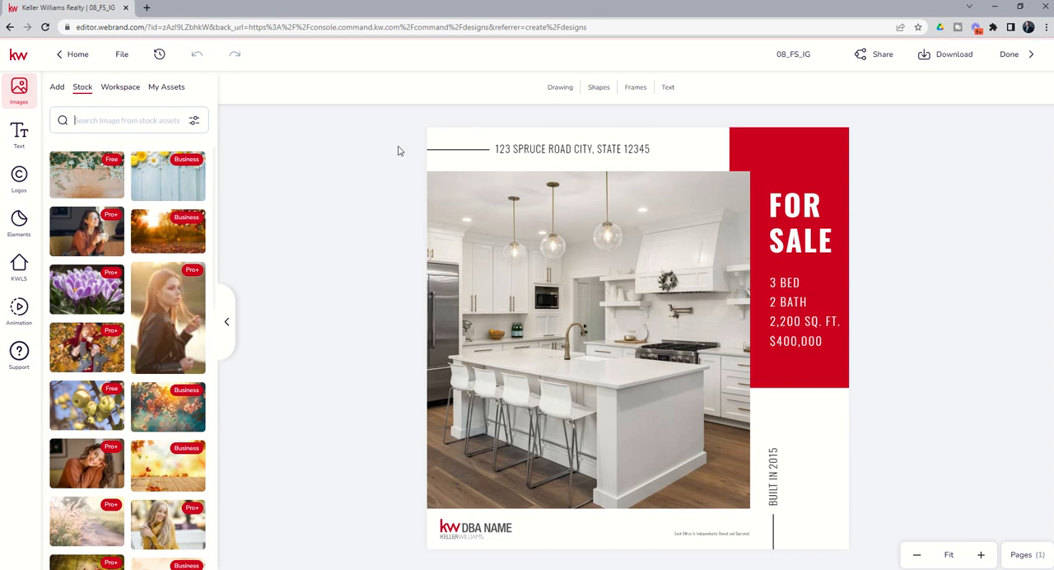
Step: Check that the address, FOR SALE heading, property details and build-year text blocks can each be selected
left_click(542, 153)
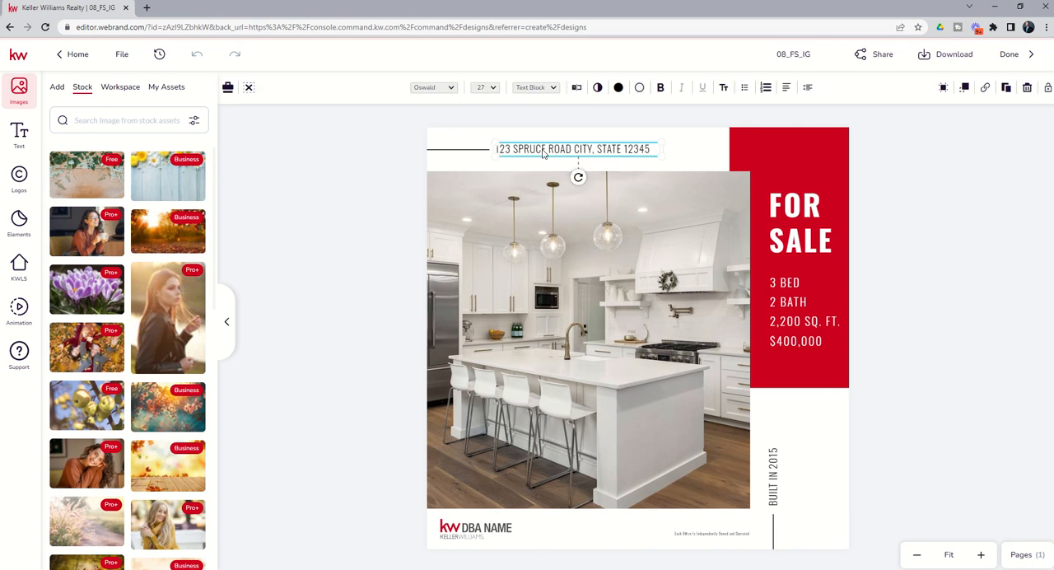
left_click(796, 224)
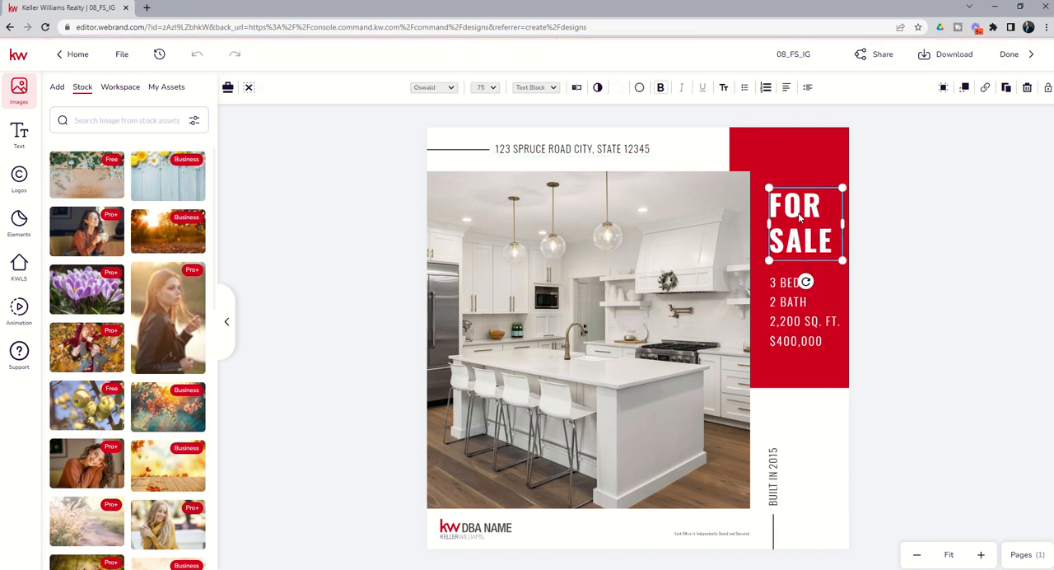
left_click(794, 290)
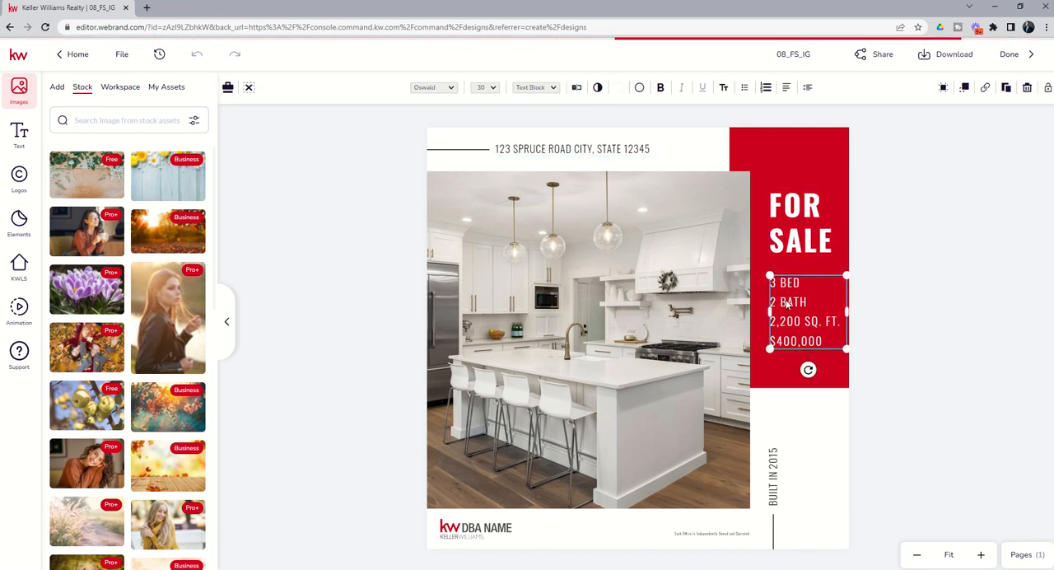
left_click(773, 477)
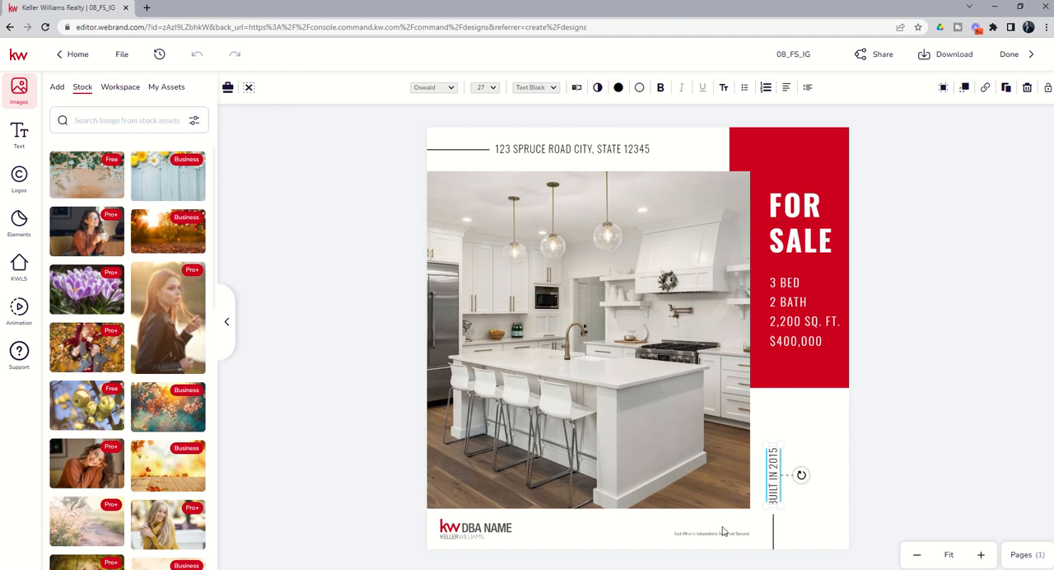
left_click(784, 346)
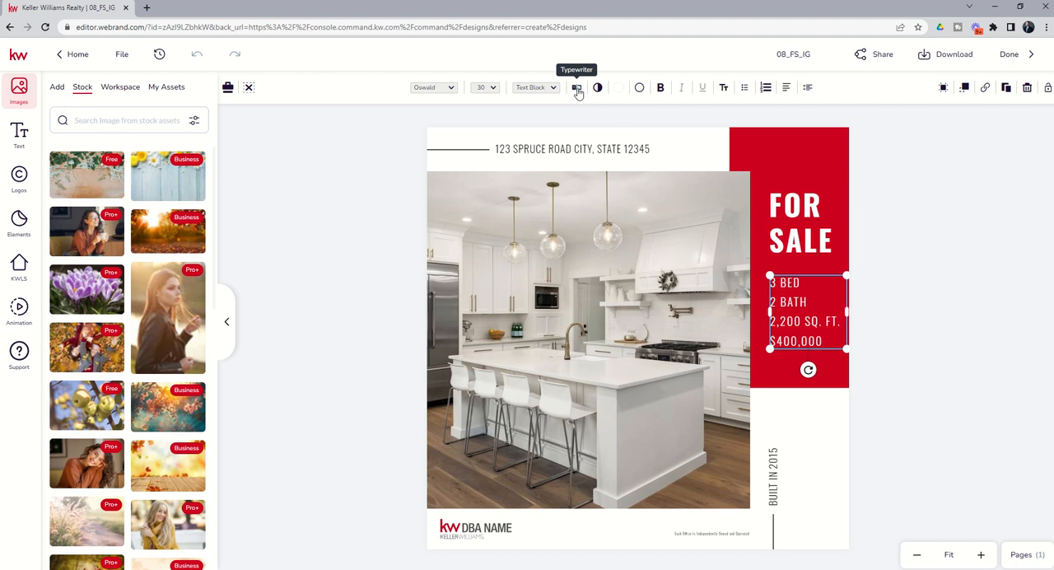
double_click(793, 302)
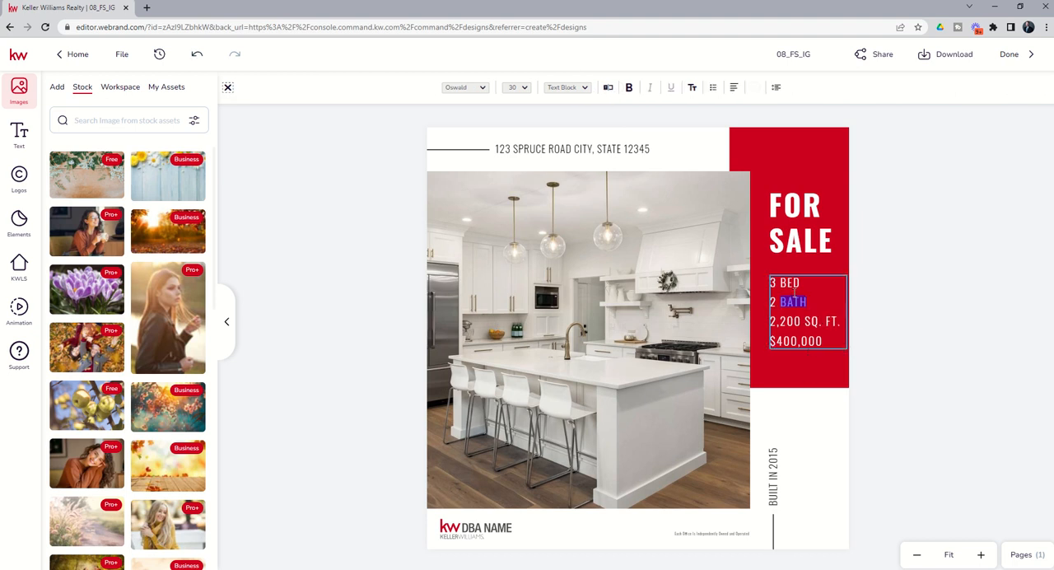
left_click(791, 284)
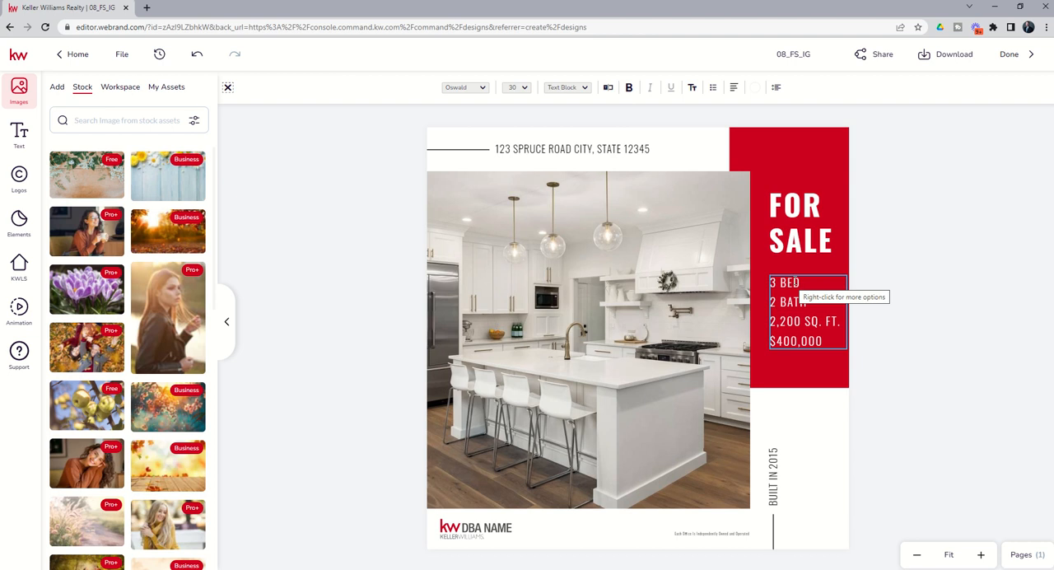
left_click(609, 88)
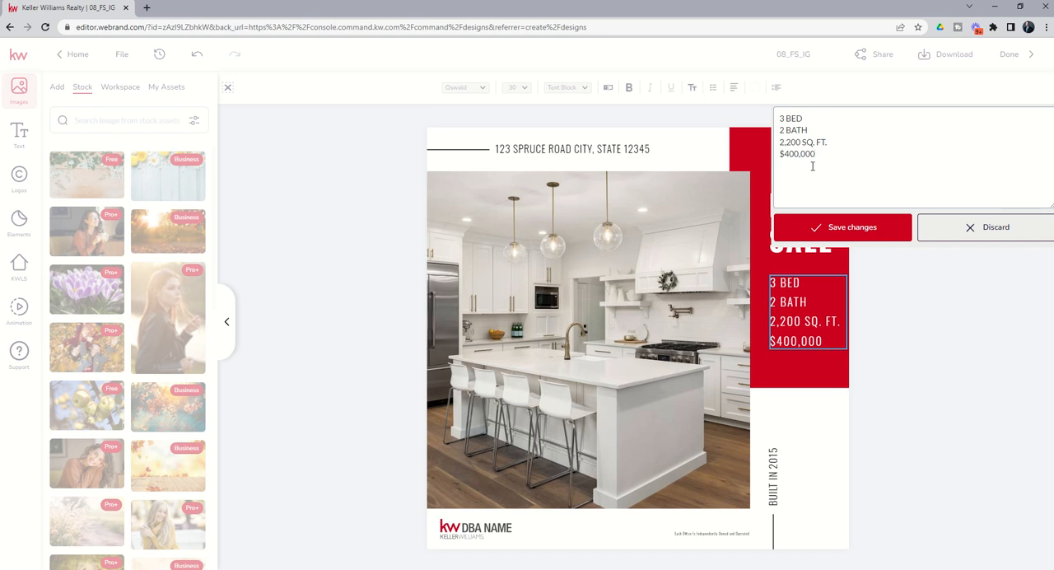
left_click(945, 236)
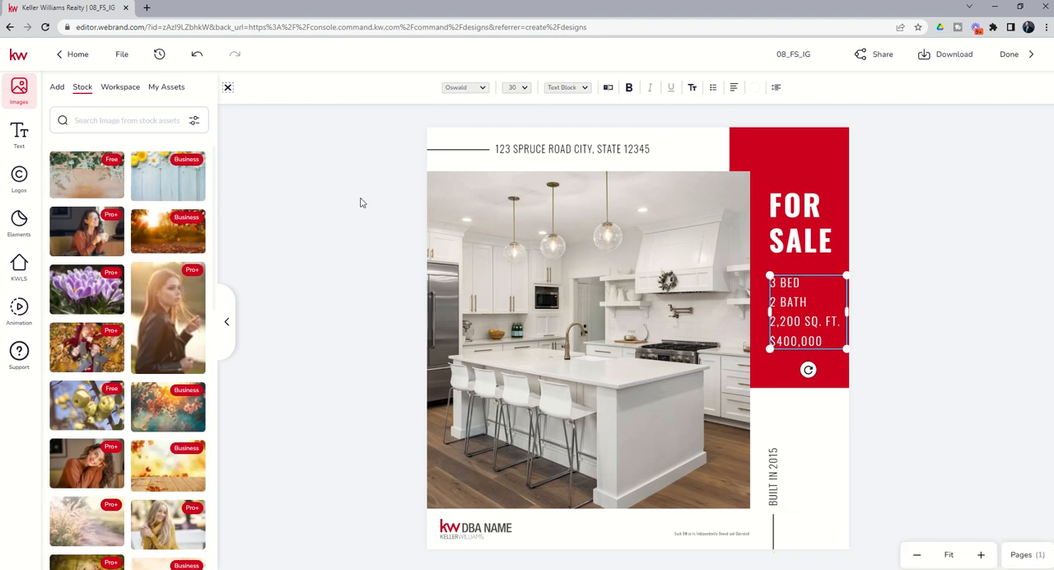
Step: Search the KWLS listings for the property's street address and select the matching listing that has a house photo
left_click(20, 272)
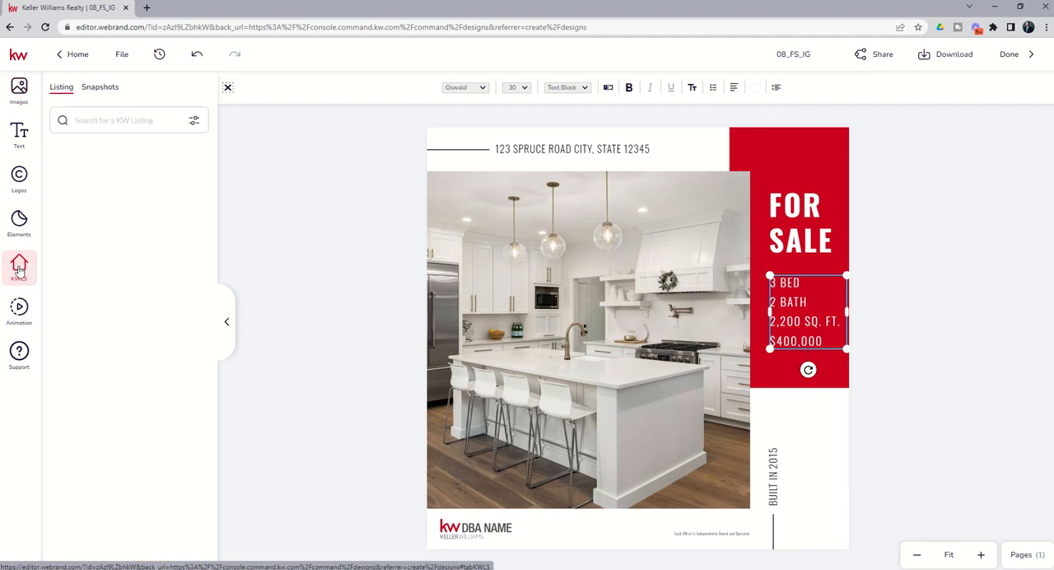
left_click(120, 123)
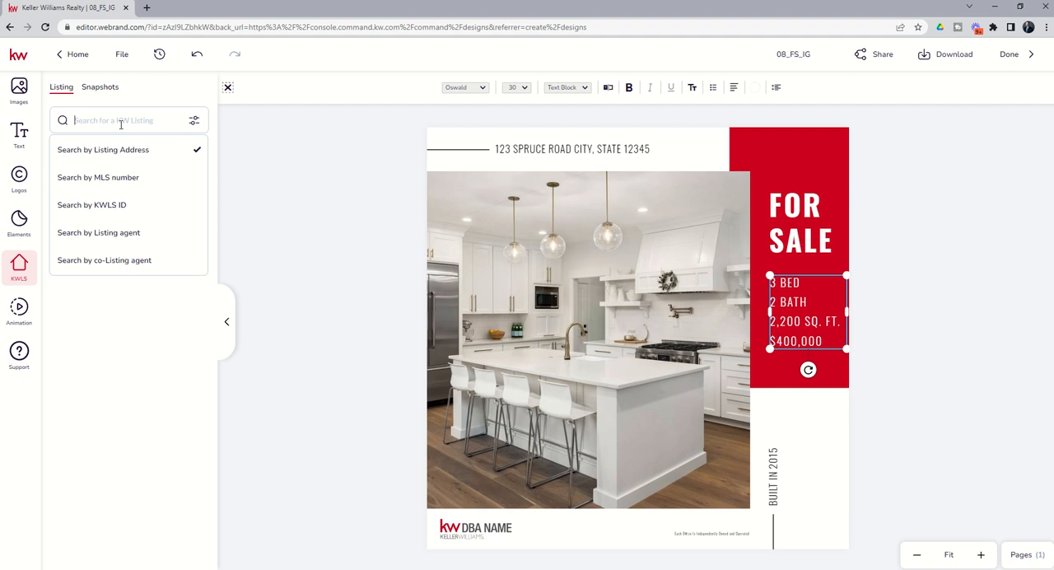
key("Return")
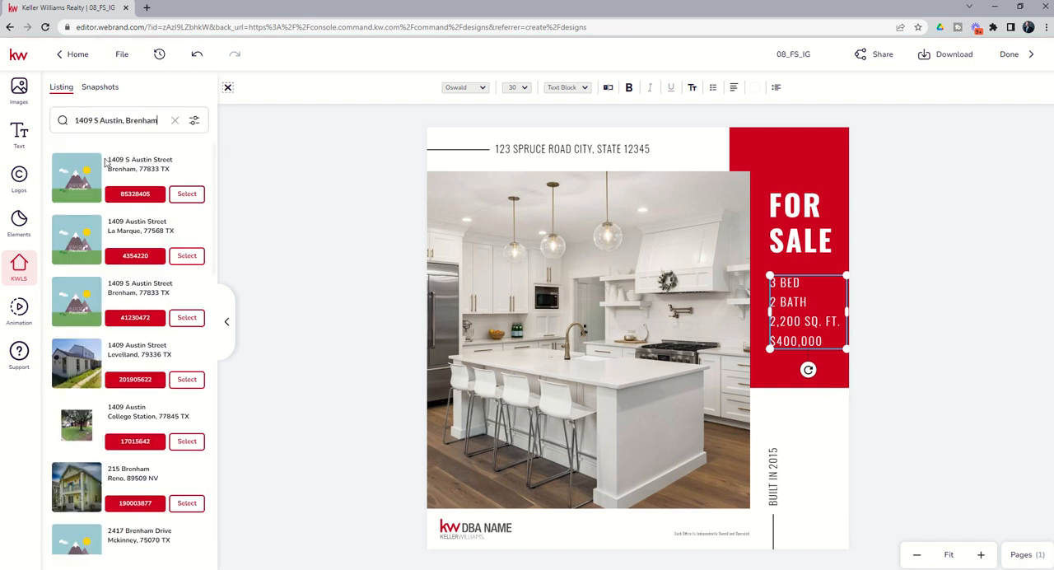
scroll(95, 264, "down", 5)
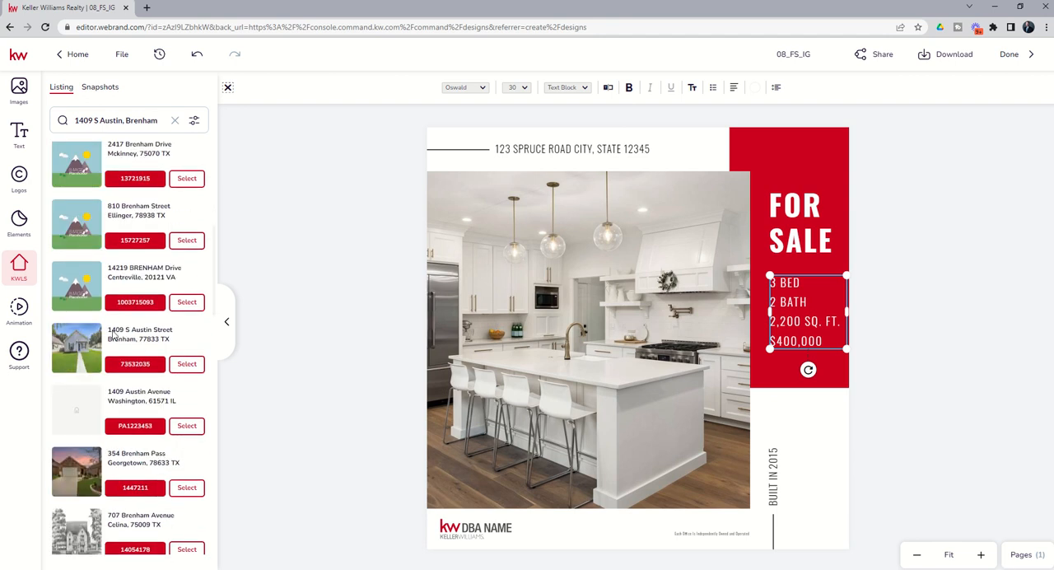
left_click(187, 364)
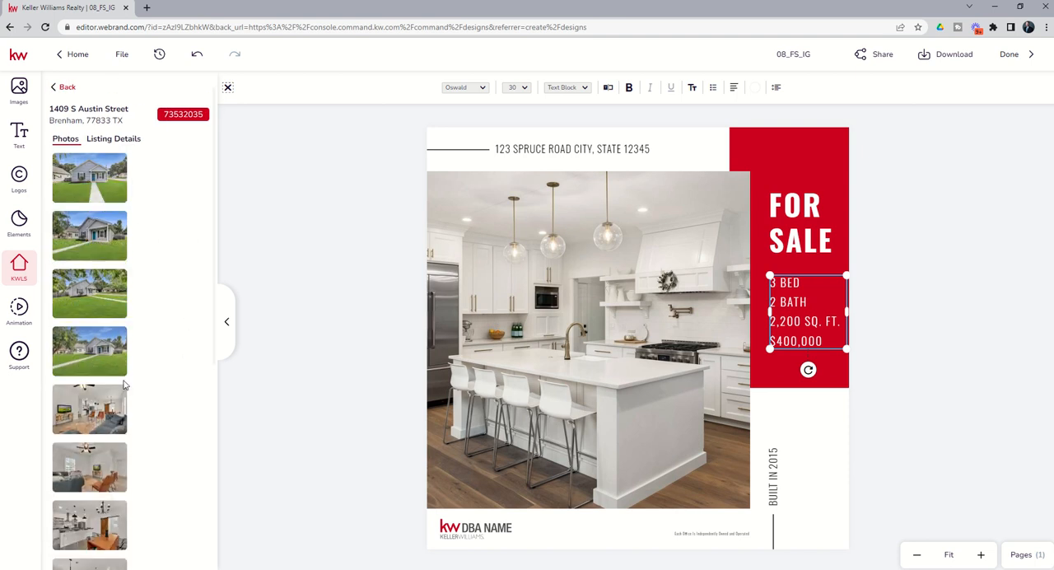
Step: Examine the listing's photos and its listing details, including price, year built, living area, bedrooms and bathrooms
scroll(123, 386, "down", 1)
scroll(123, 385, "down", 8)
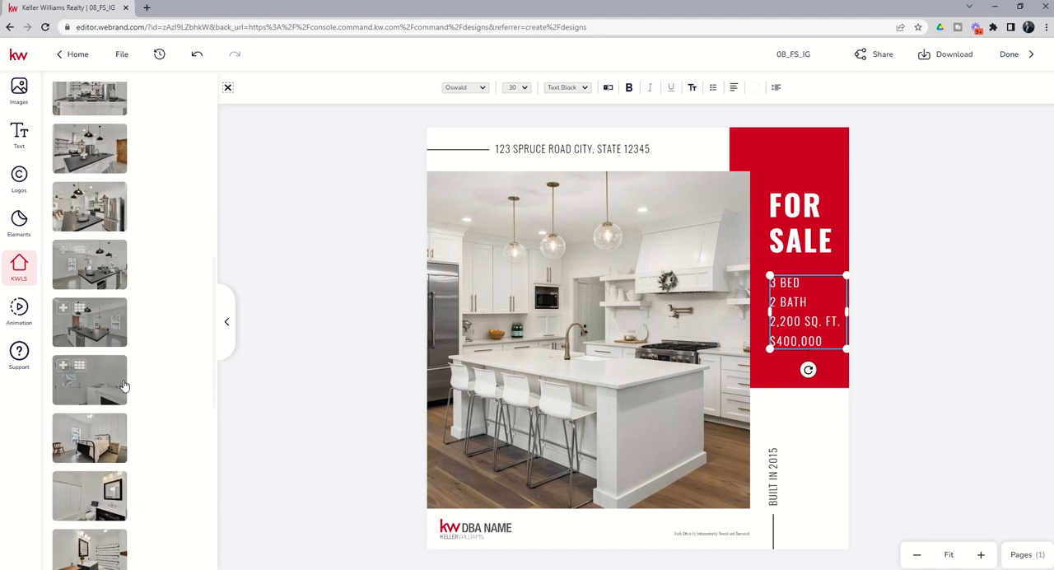
scroll(124, 385, "down", 10)
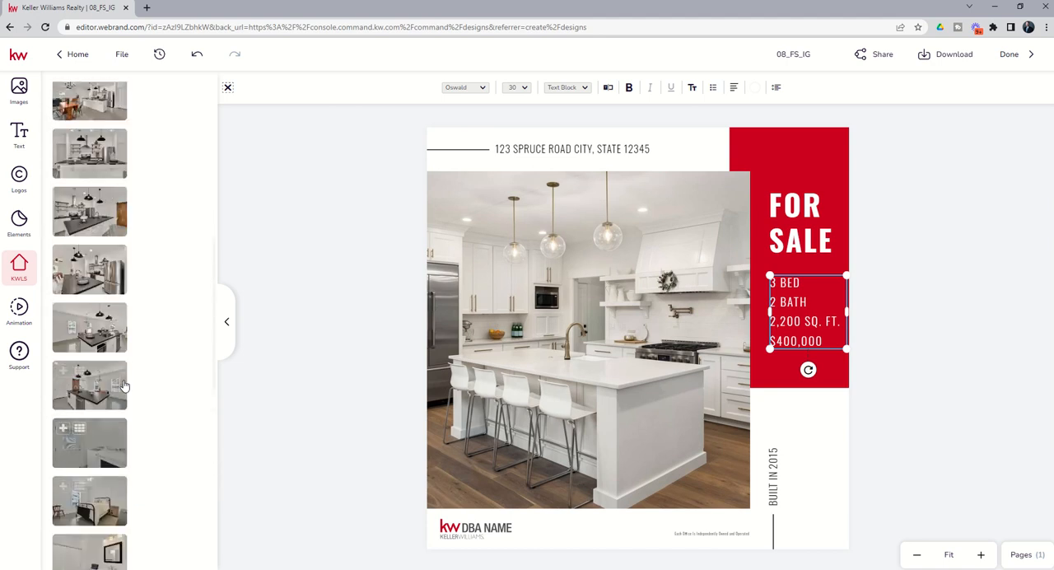
scroll(123, 385, "up", 20)
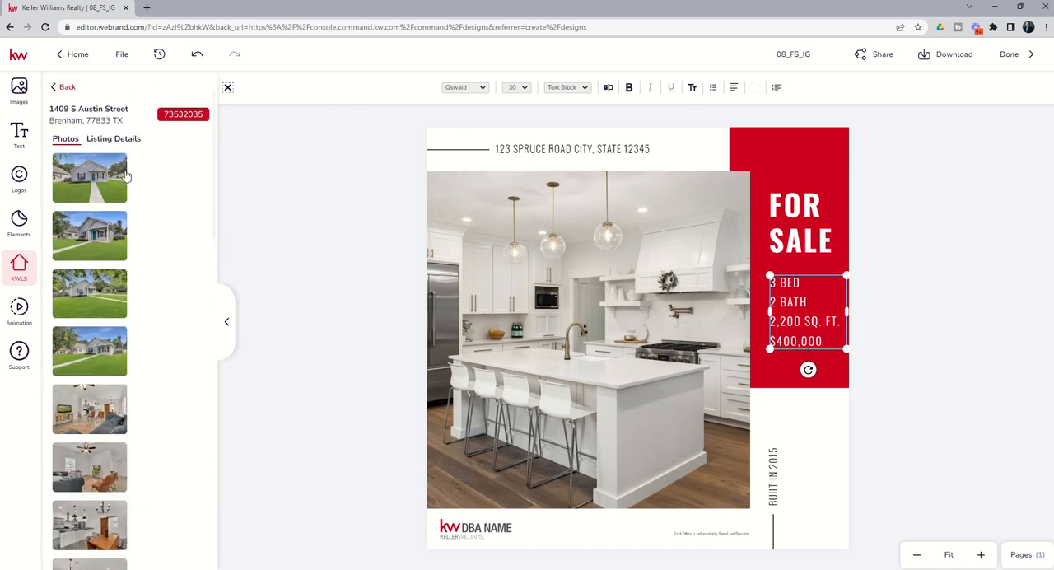
left_click(120, 140)
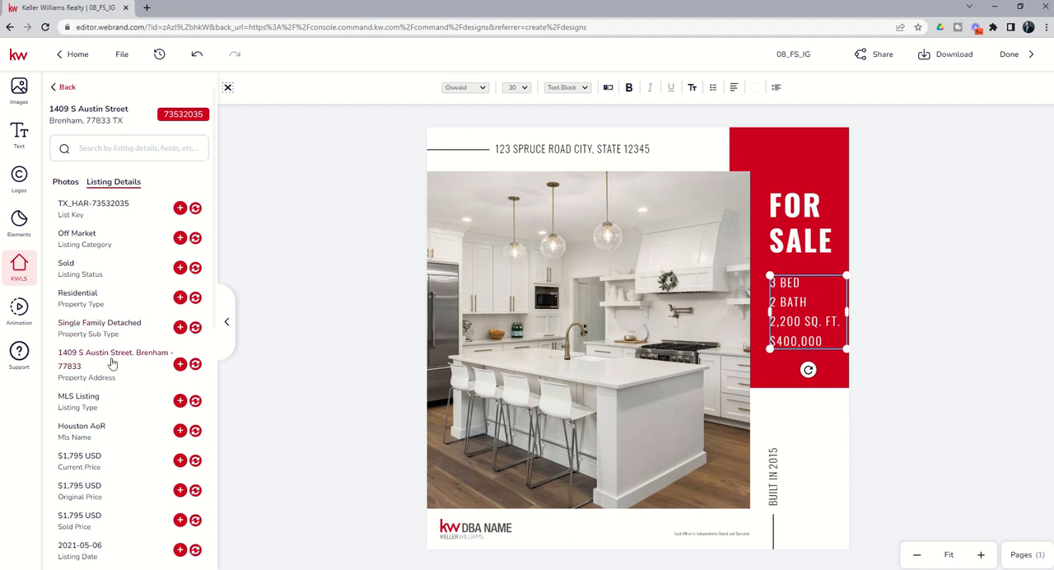
scroll(112, 363, "down", 1)
scroll(113, 362, "down", 1)
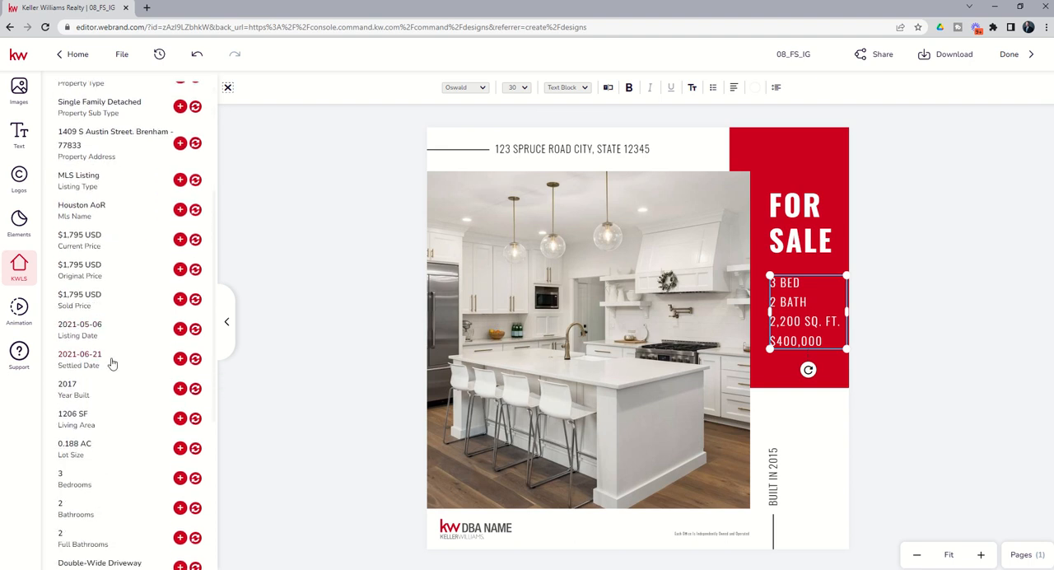
scroll(113, 363, "down", 1)
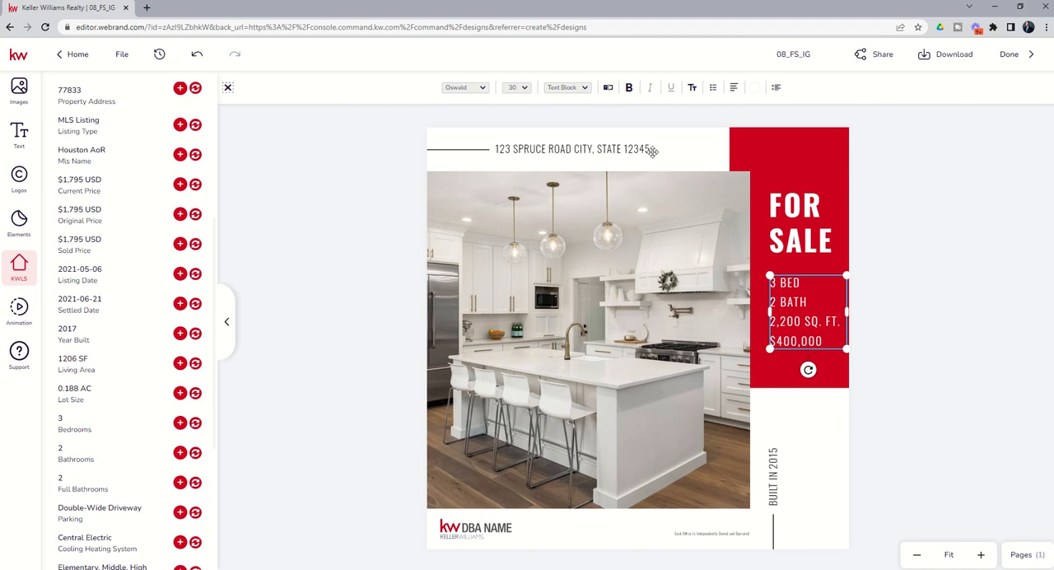
Step: Update the property details text block to 1,206 SQ. FT. and a price of $1,795, and save the changes
left_click(608, 88)
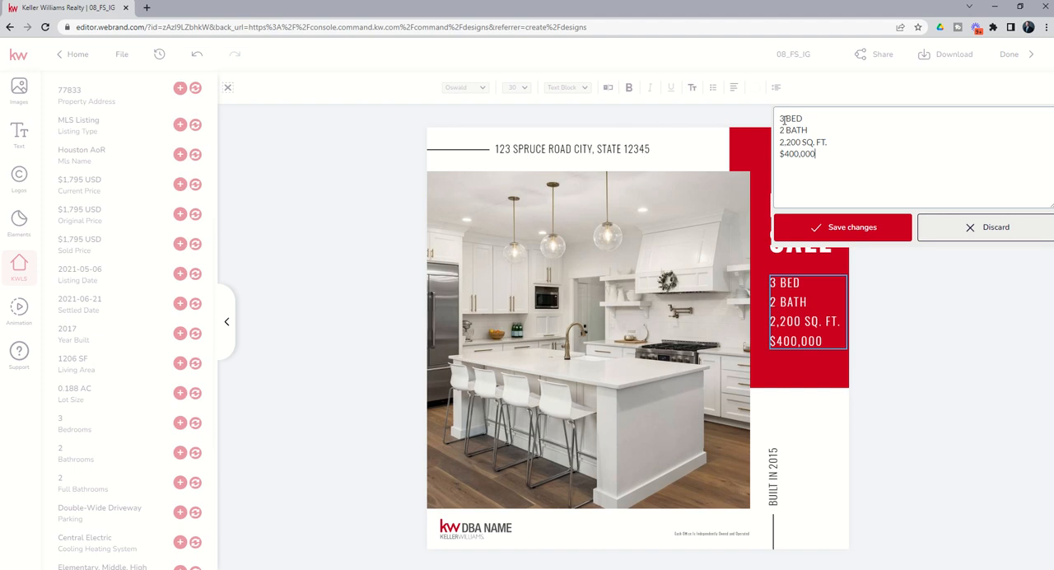
left_click_drag(801, 142, 775, 146)
type("1,206")
left_click_drag(820, 158, 775, 159)
type("1,7985")
left_click(816, 228)
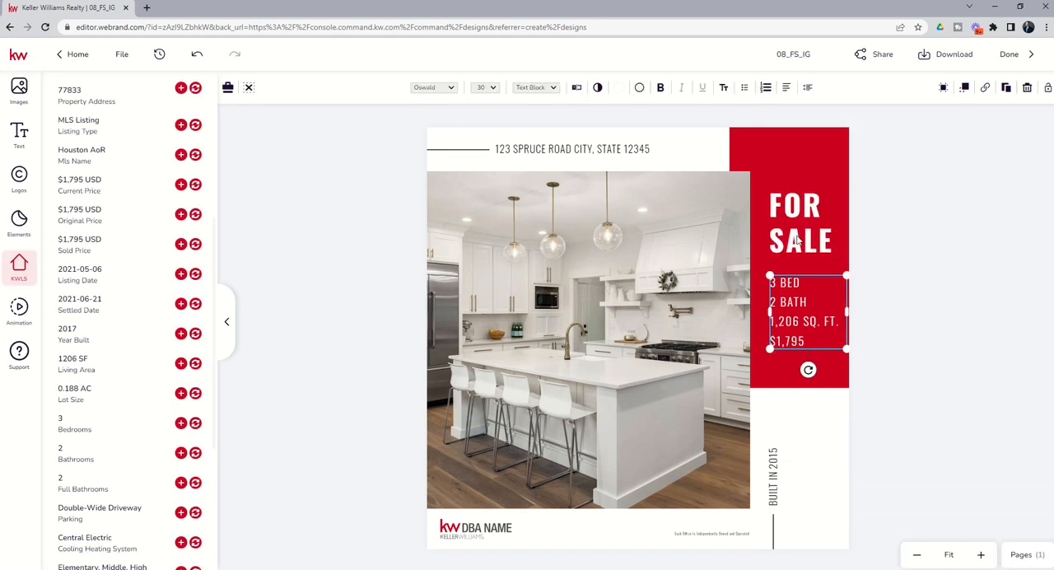
Step: Change the FOR SALE heading to FOR LEASE and widen its text box so that LEASE fits on one line
left_click(797, 240)
left_click(577, 89)
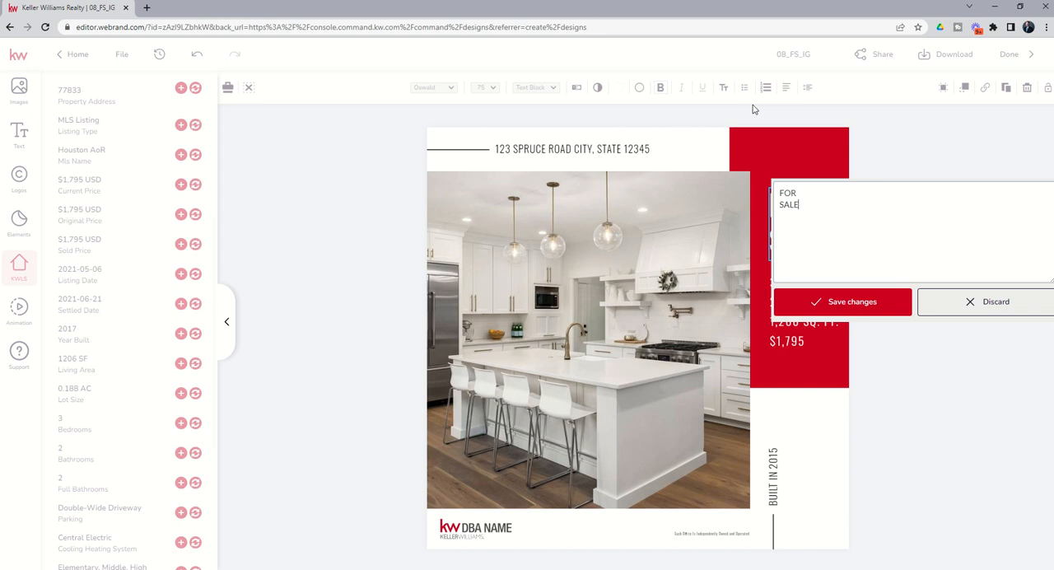
key("shift+Home")
type("LE")
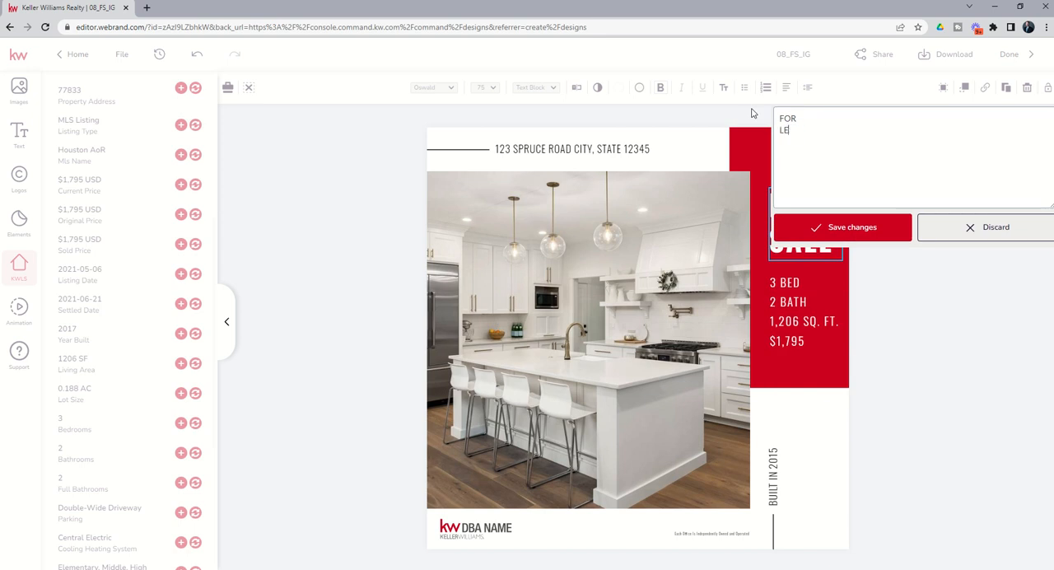
left_click(817, 228)
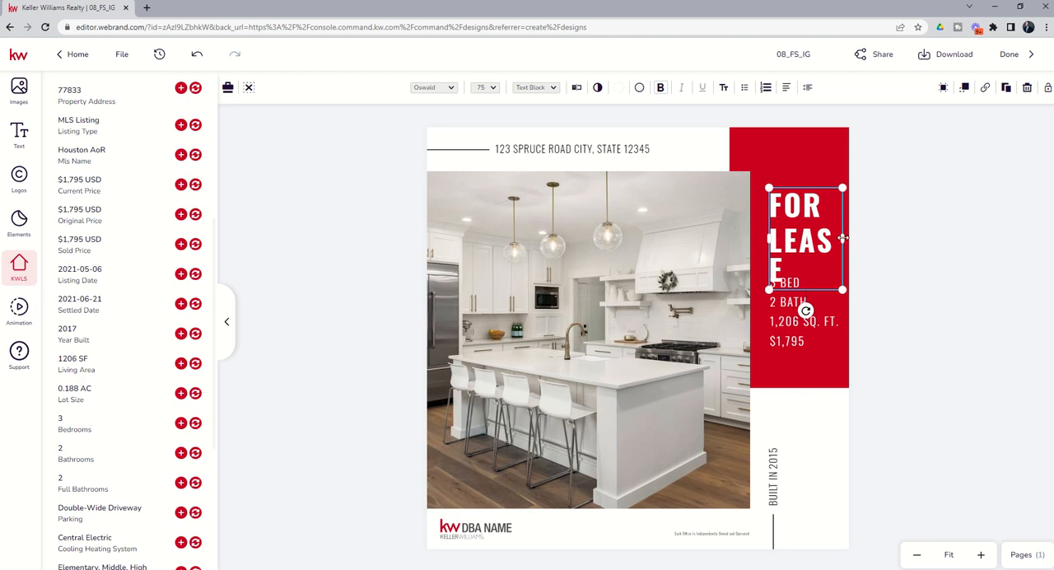
left_click_drag(842, 238, 851, 240)
left_click(876, 212)
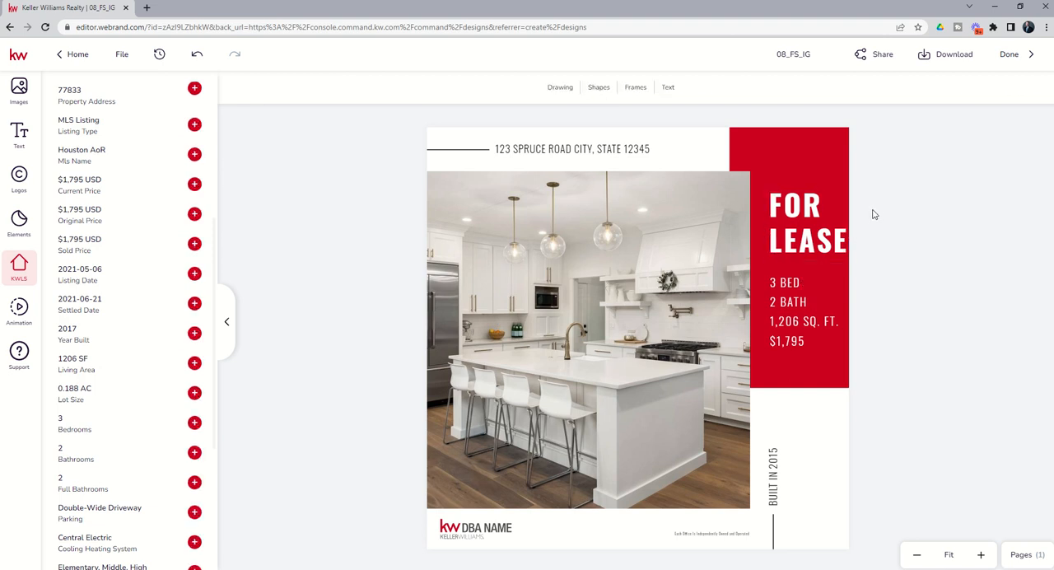
Step: Nudge the FOR LEASE heading slightly left so that it sits more centrally within the red panel
left_click(794, 223)
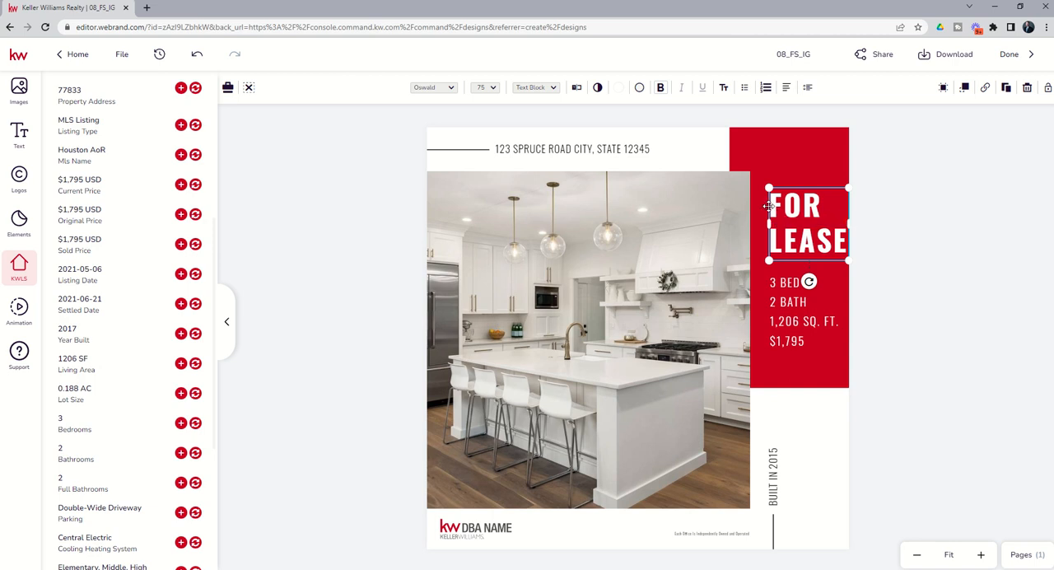
left_click(766, 206)
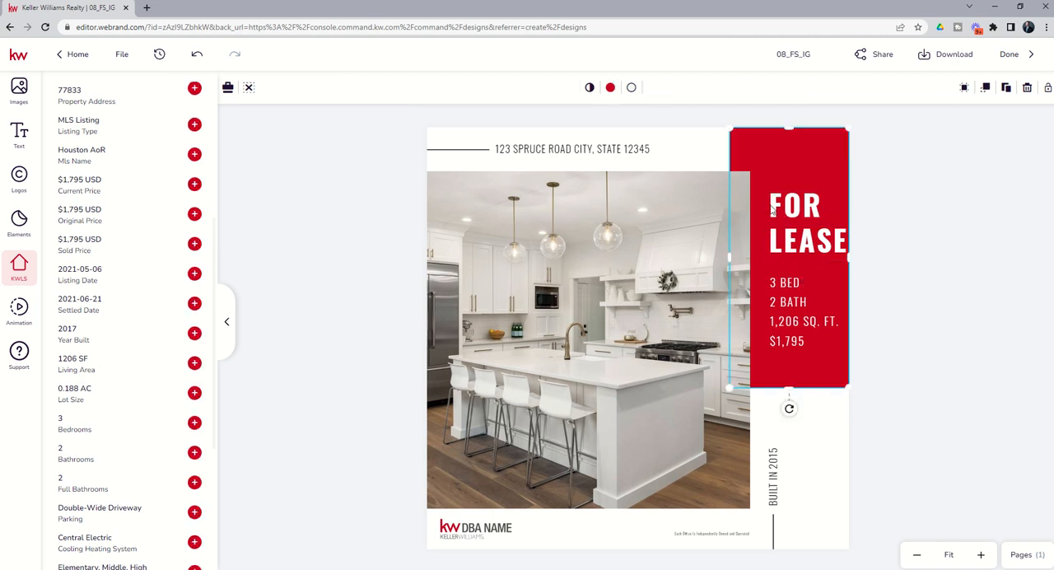
left_click(772, 208)
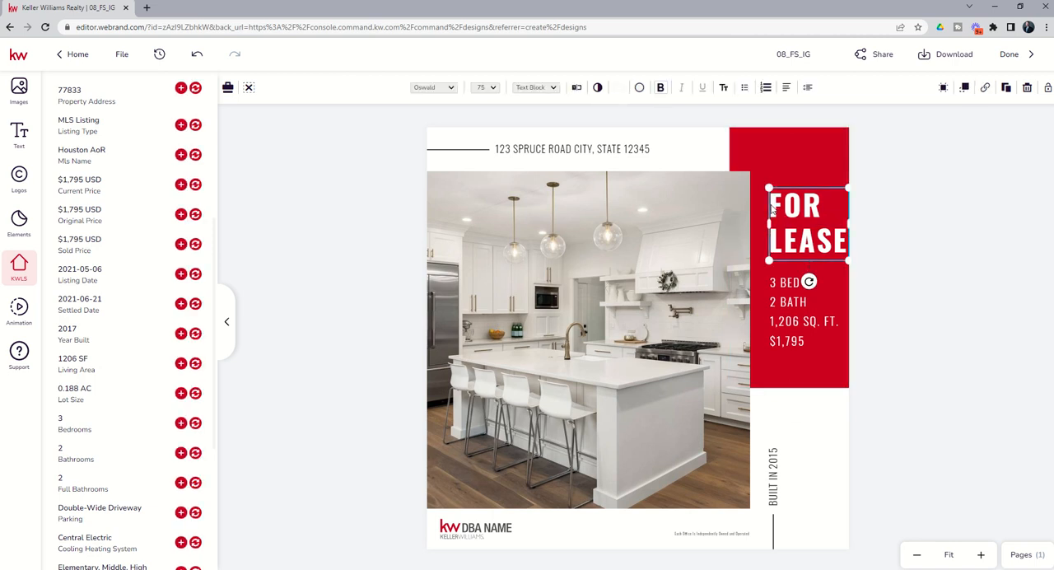
key("Left")
key("Left")
key("Left")
key("Left")
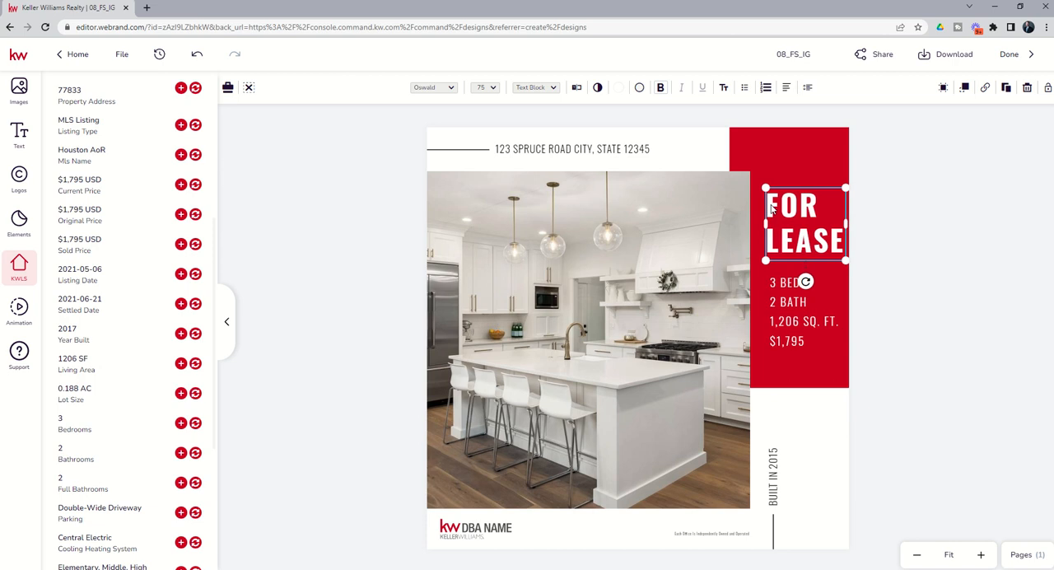
key("Left")
key("Left")
key("Left")
key("Left")
key("Left")
key("Left")
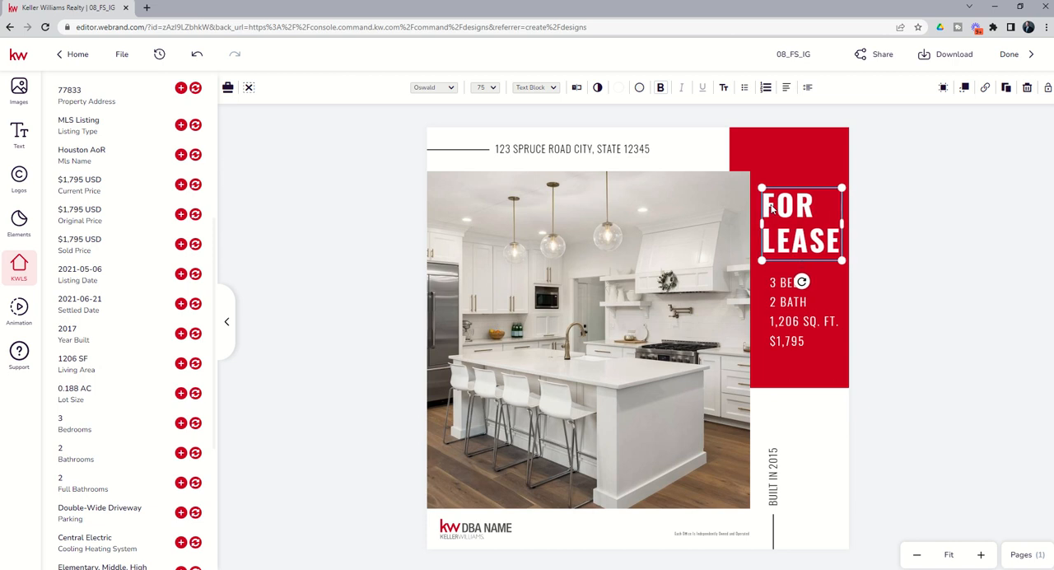
left_click(871, 213)
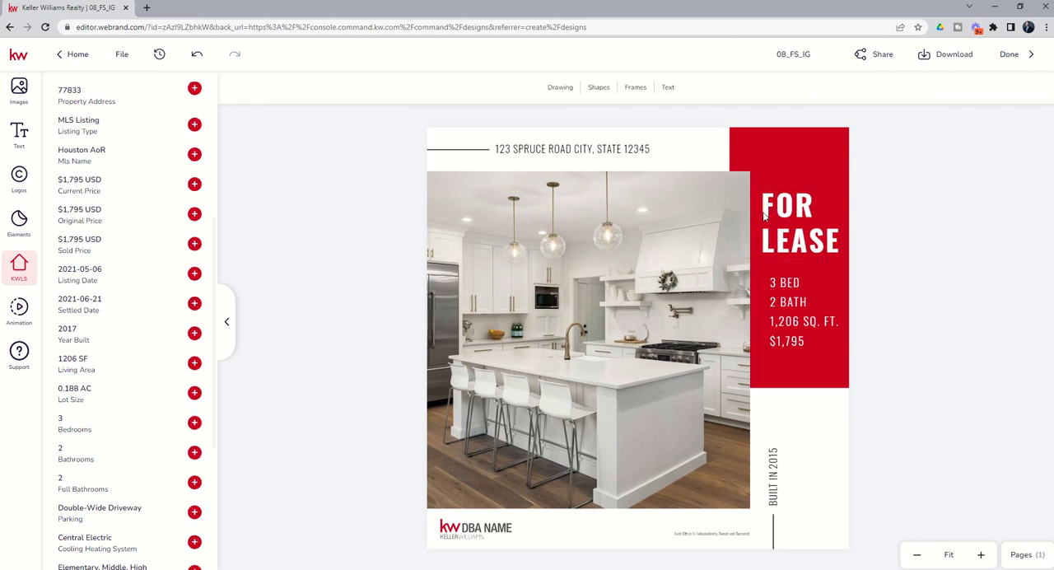
Step: Check the address and build-year text blocks, and review the upload and stock sources for images
left_click(540, 149)
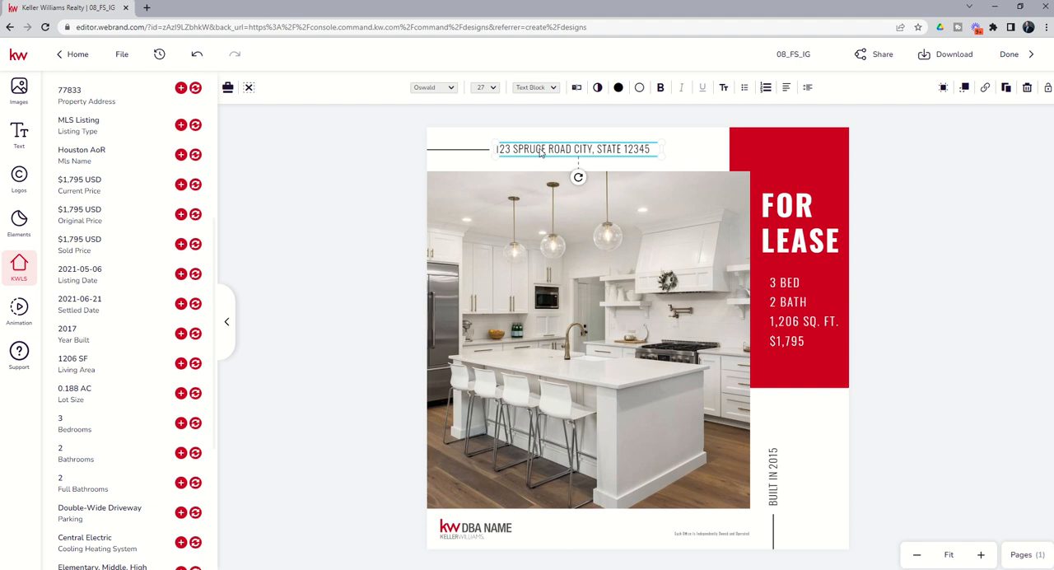
left_click(776, 476)
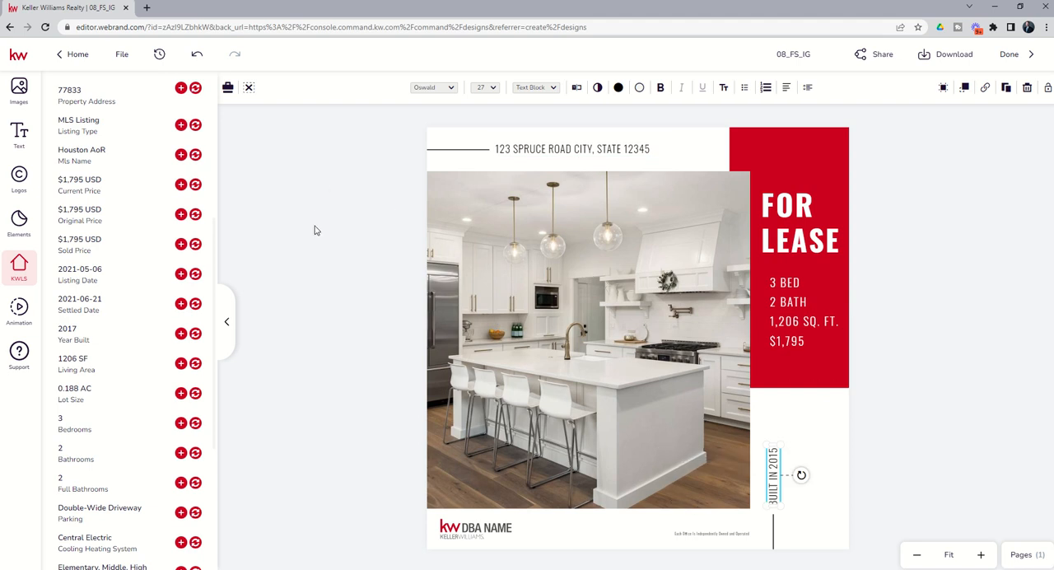
left_click(21, 92)
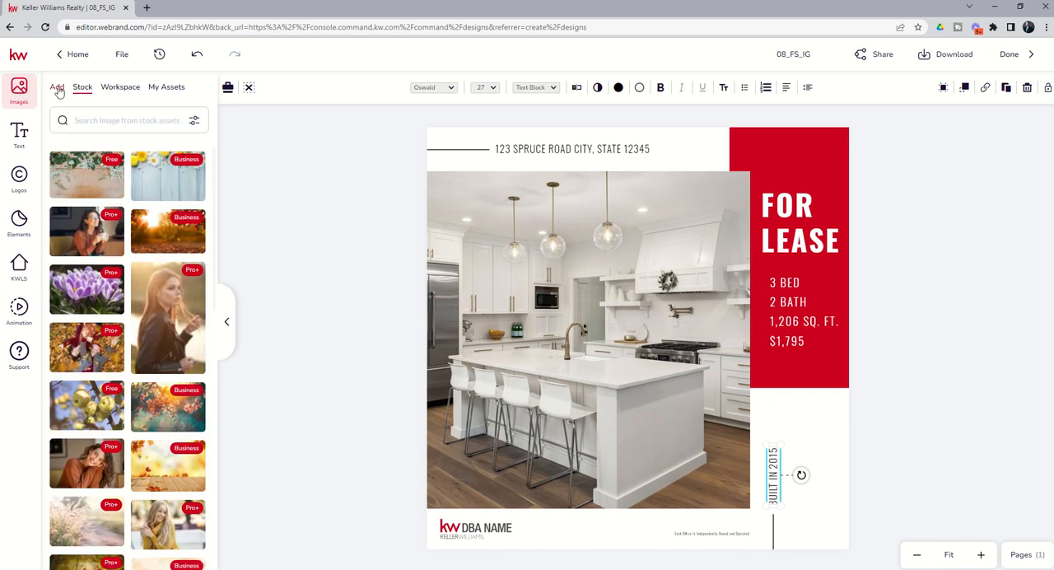
left_click(56, 87)
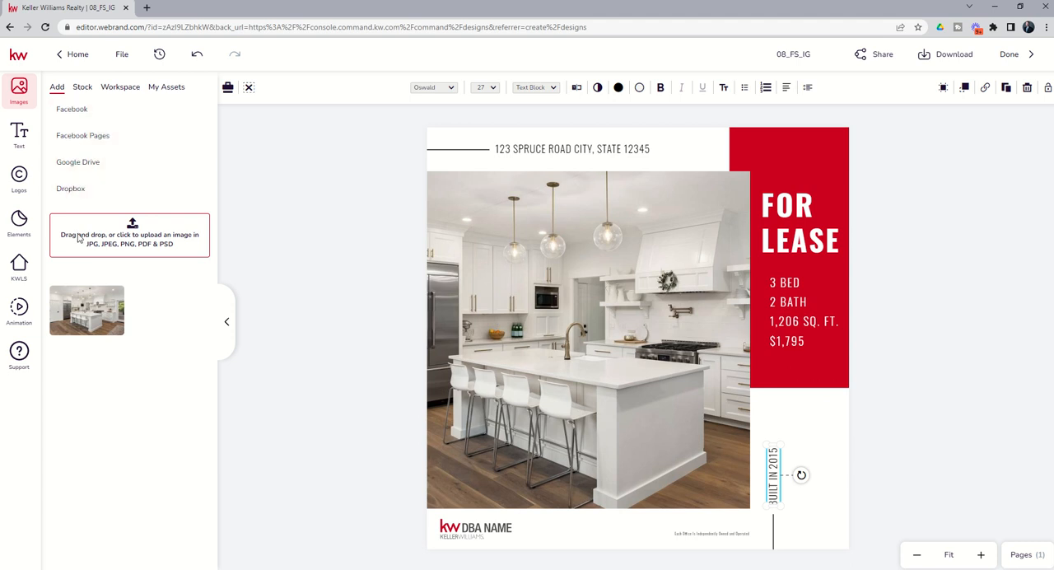
left_click(82, 89)
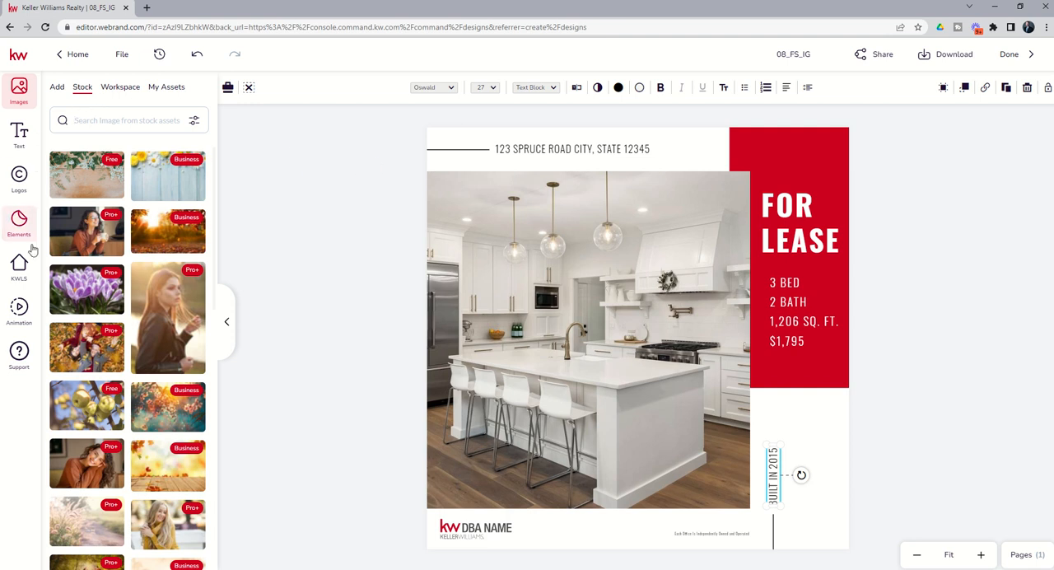
Step: Try the listing's straight-on kitchen photo as the main image, and replace it with the angled shot showing the black island and refrigerator
left_click(23, 268)
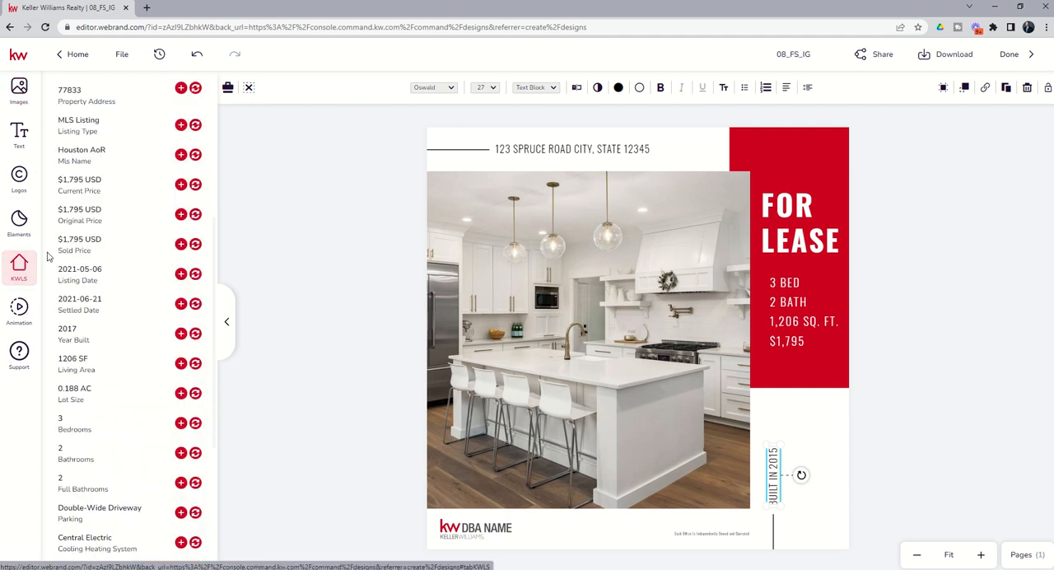
scroll(48, 257, "up", 3)
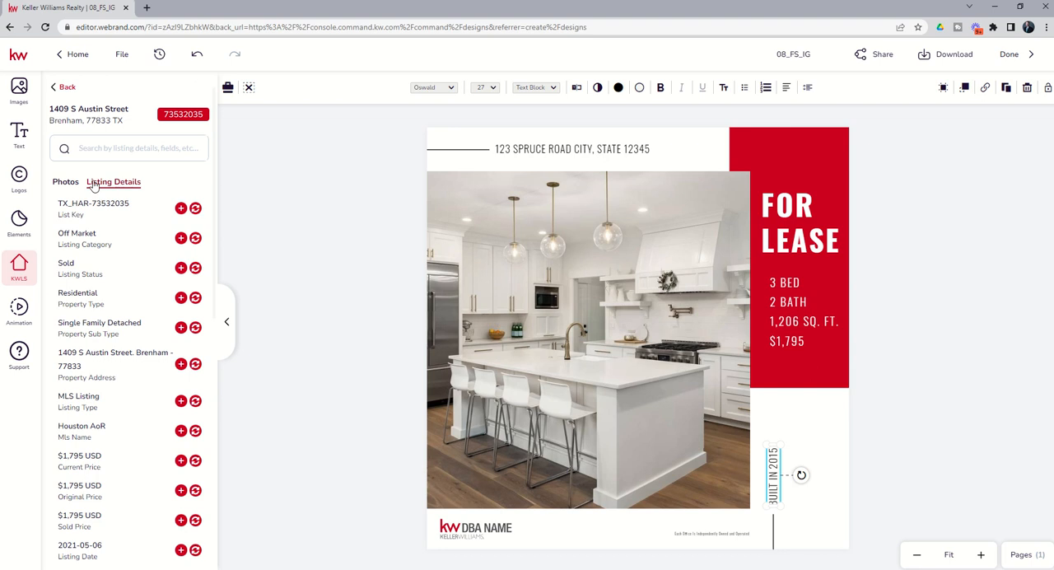
left_click(67, 183)
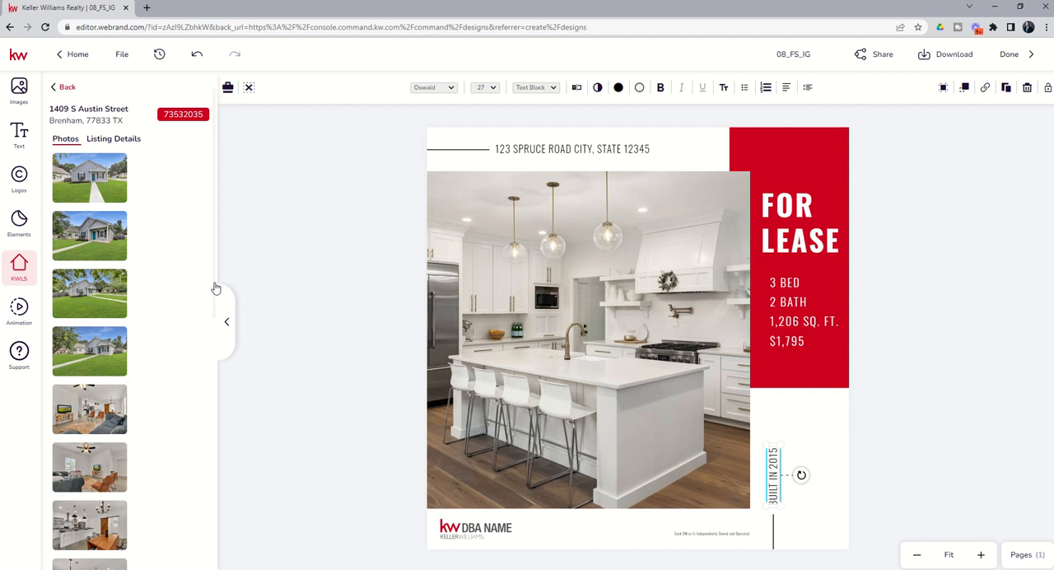
scroll(188, 288, "down", 5)
scroll(187, 287, "down", 2)
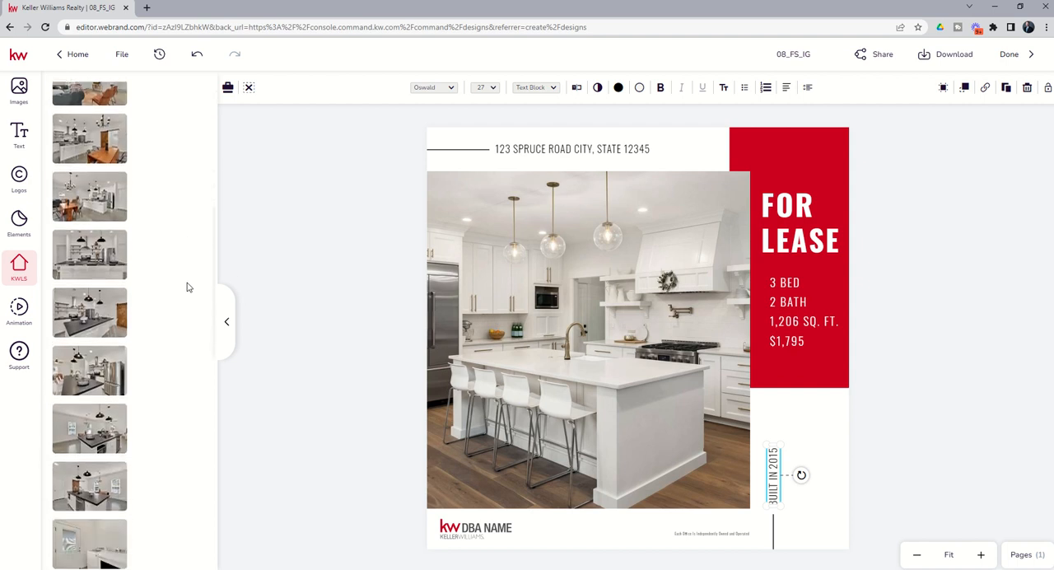
left_click(555, 263)
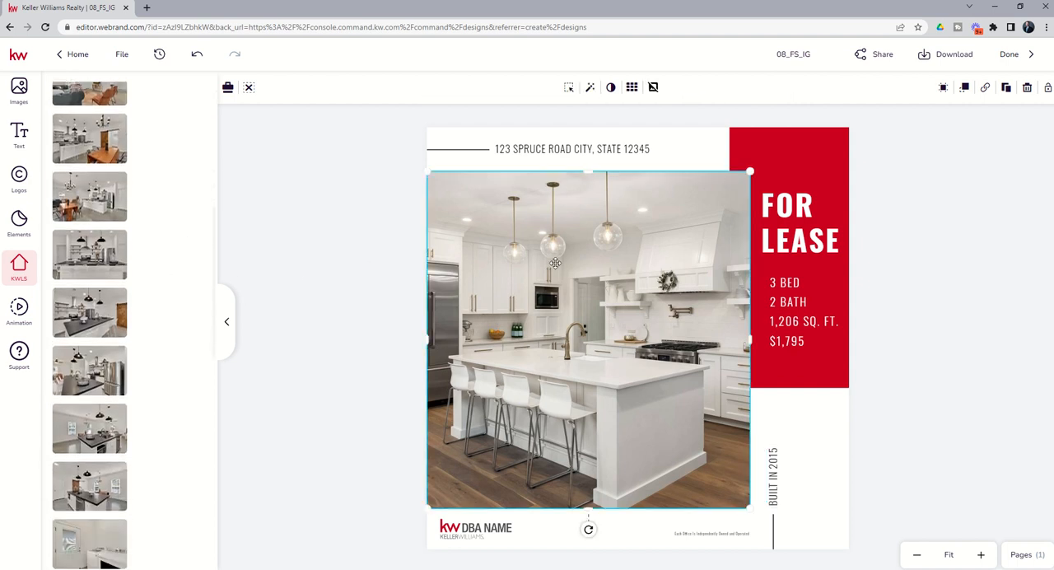
mouse_move(103, 262)
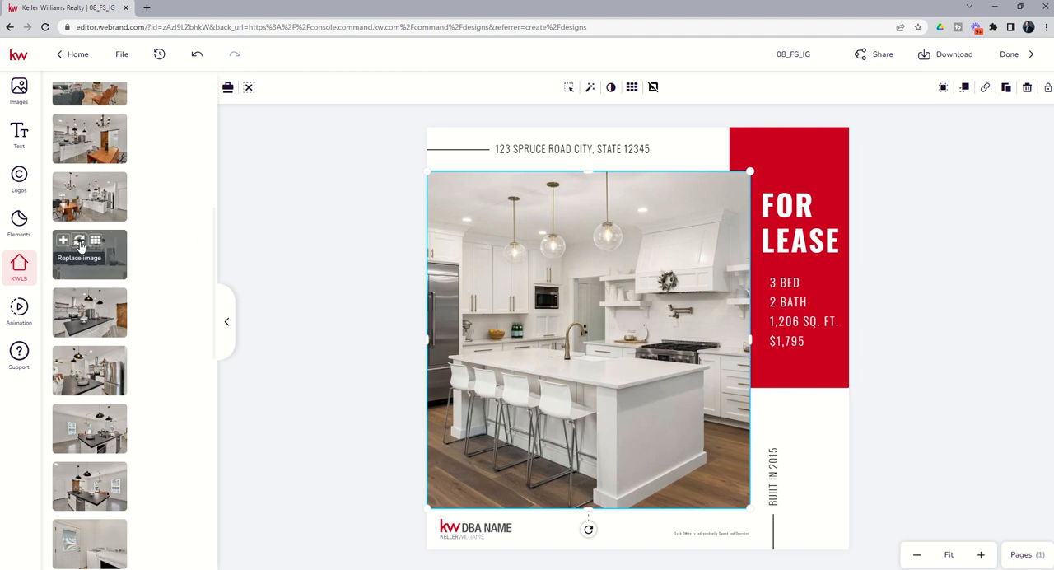
left_click(79, 241)
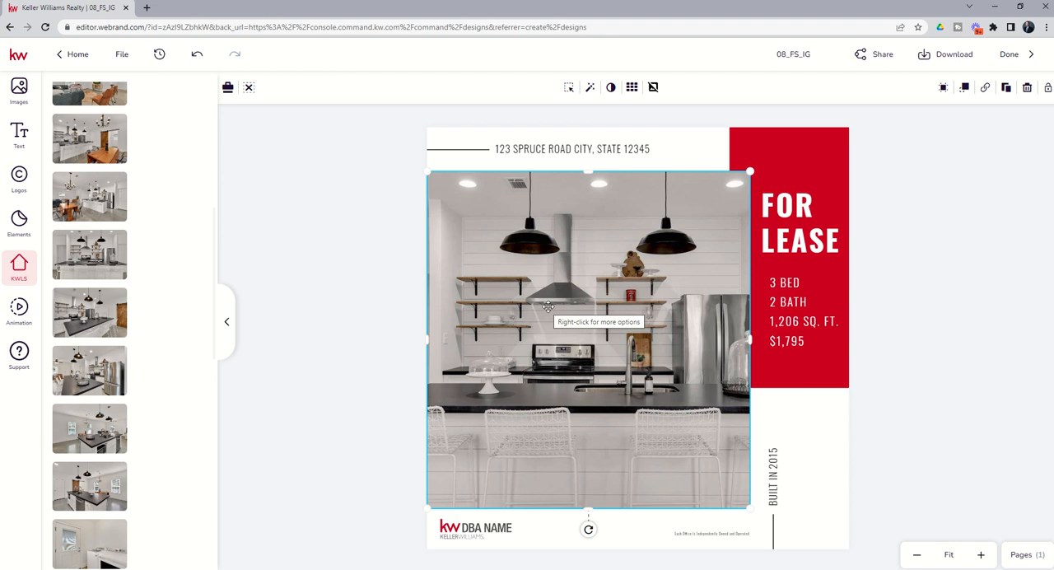
left_click(80, 357)
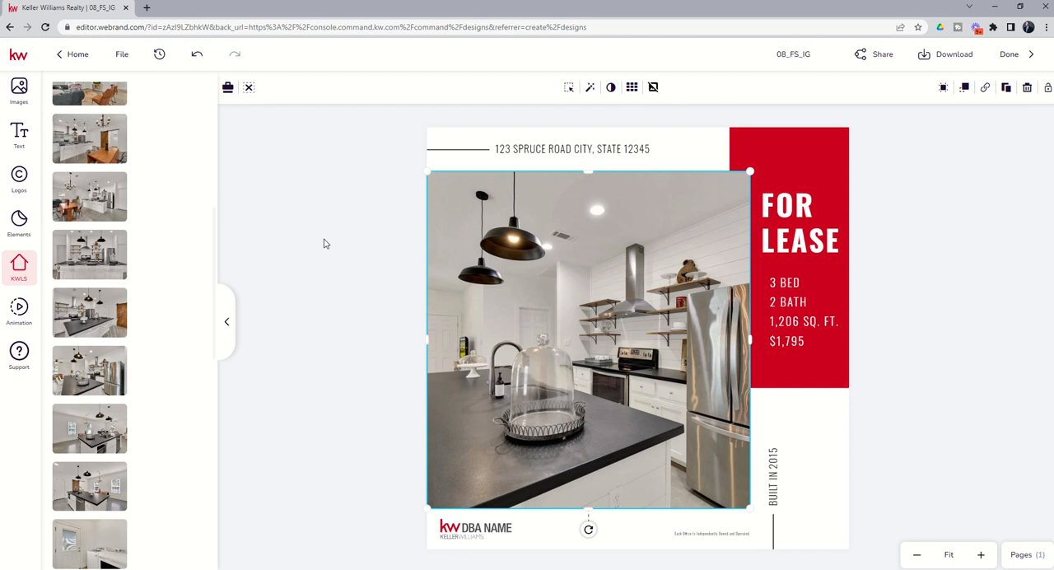
left_click(324, 244)
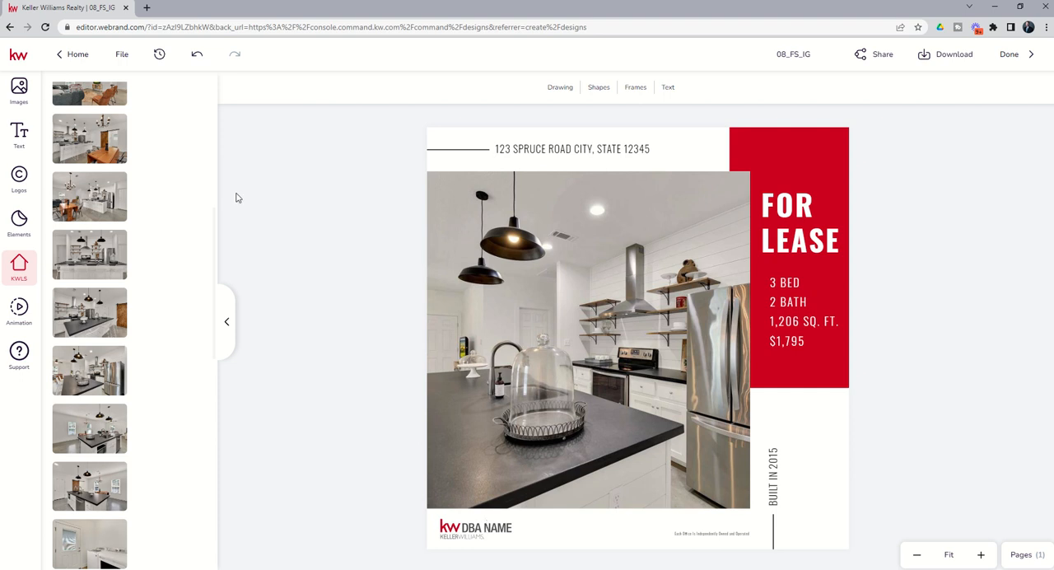
Step: Replace the DBA NAME logo with the first KW Premier logo from the personal assets, moving it up over the photo's lower-left corner
left_click(19, 179)
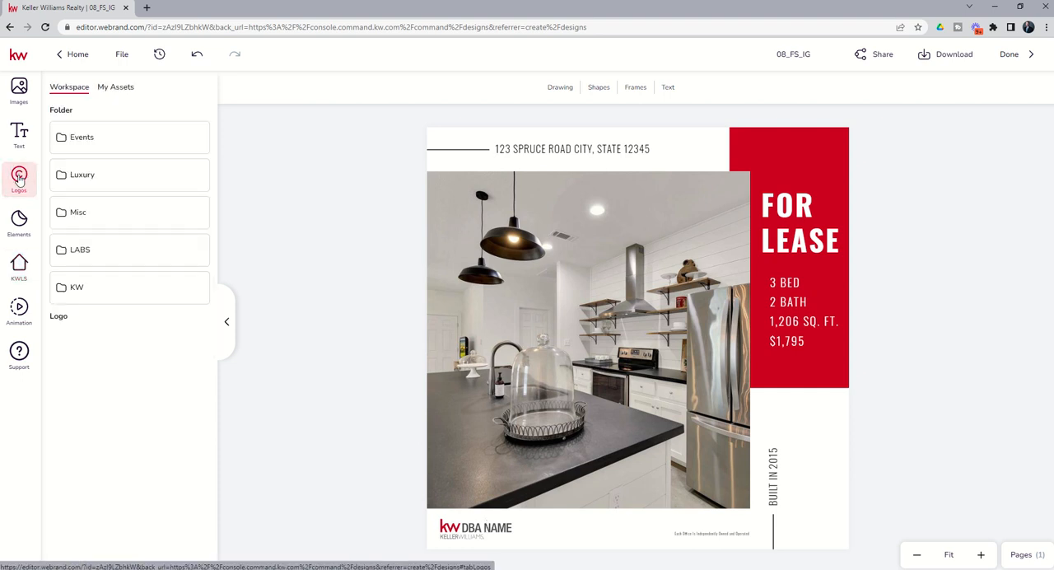
left_click(112, 89)
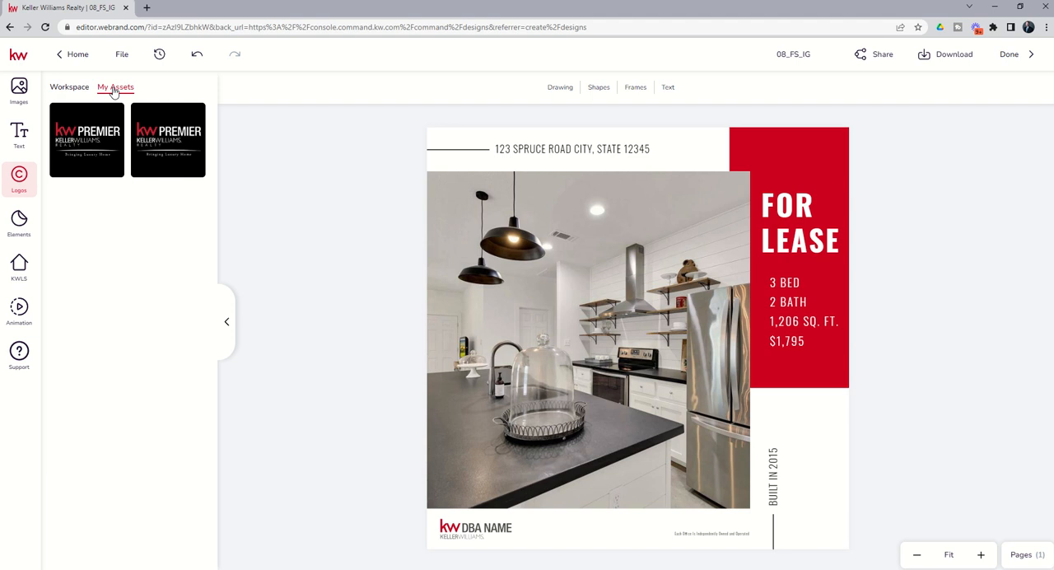
left_click(69, 89)
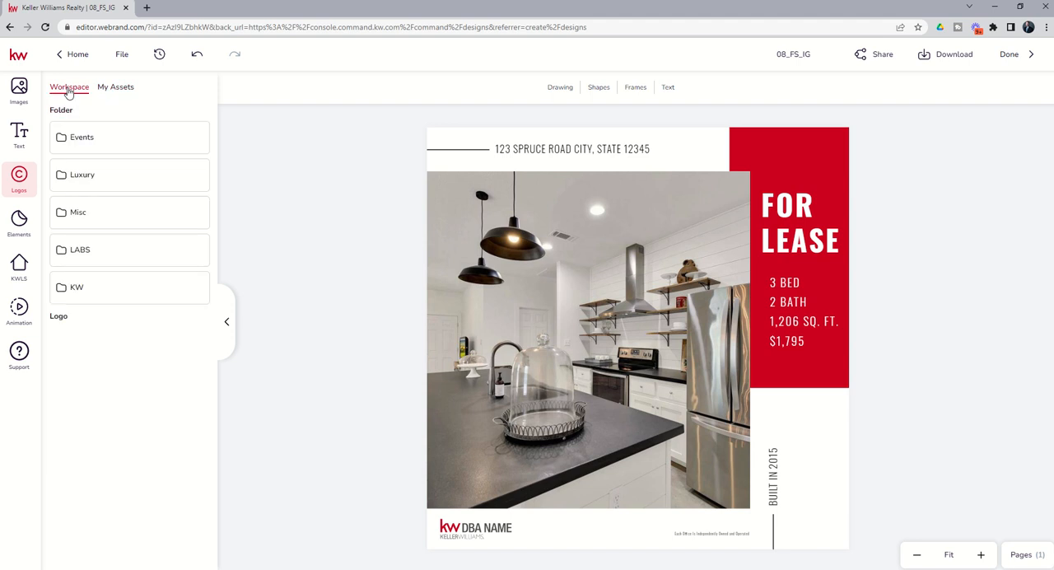
left_click(113, 91)
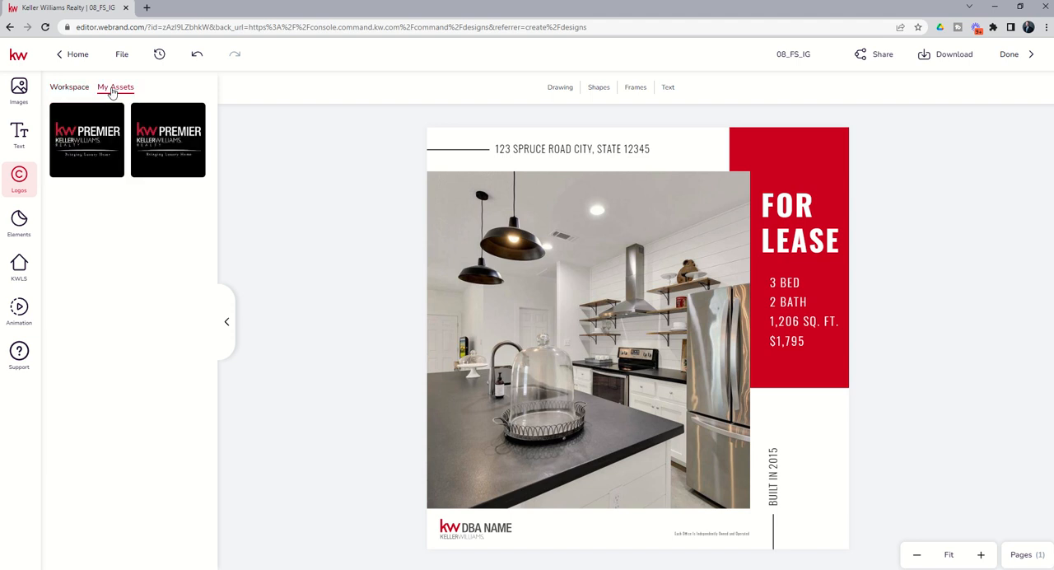
left_click(80, 91)
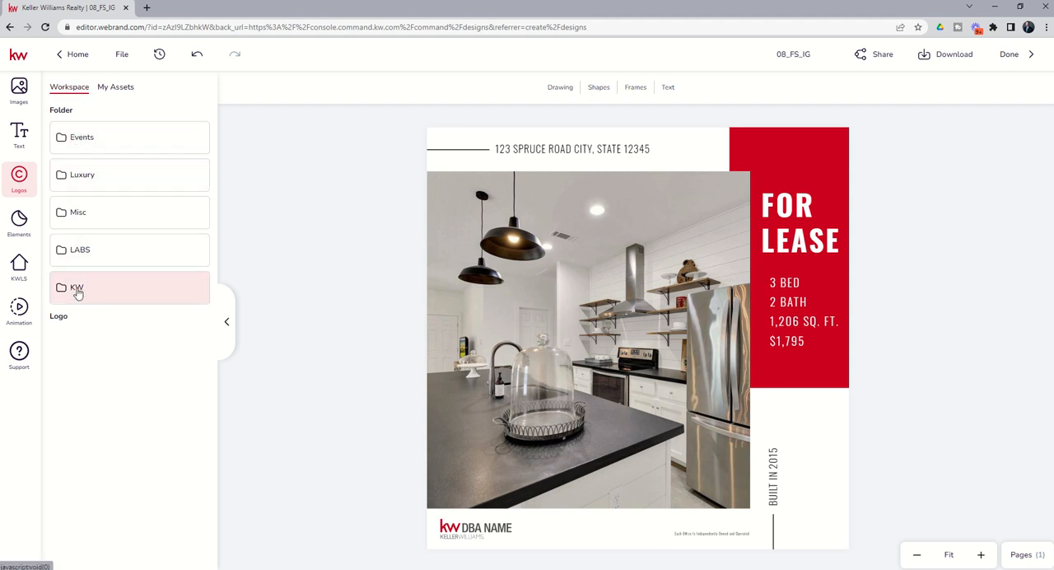
left_click(115, 88)
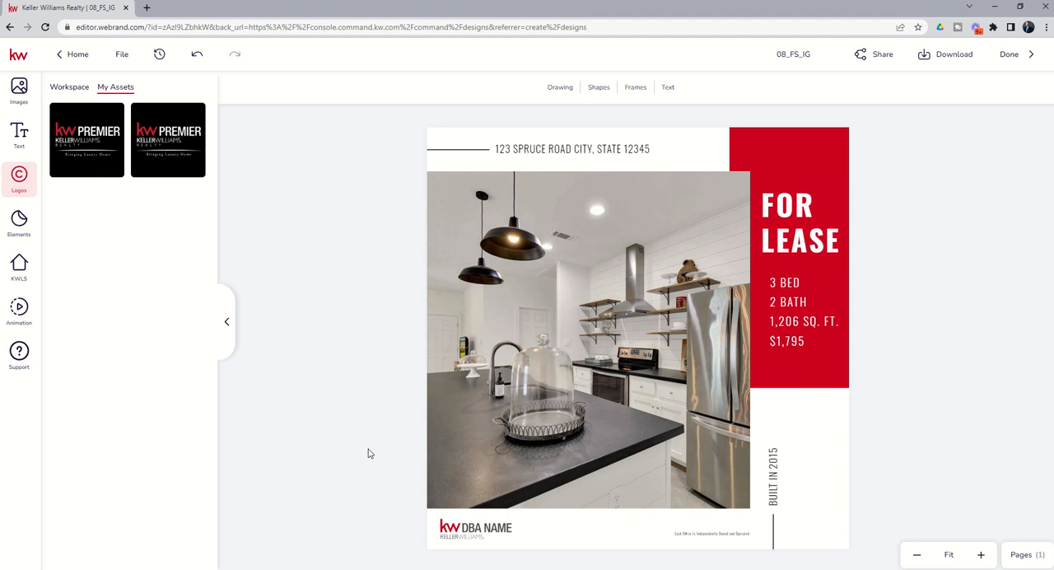
left_click(468, 528)
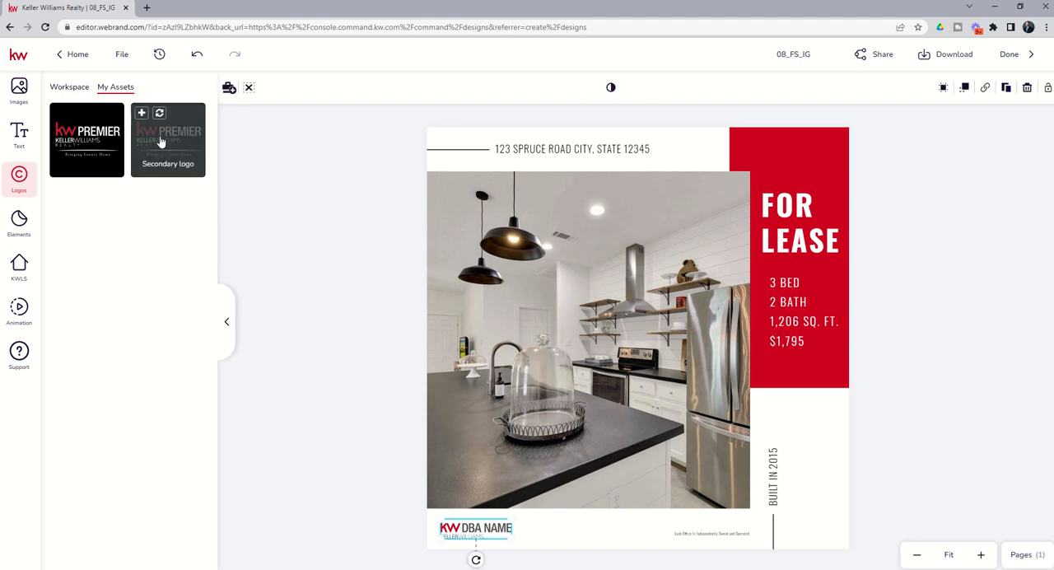
mouse_move(78, 113)
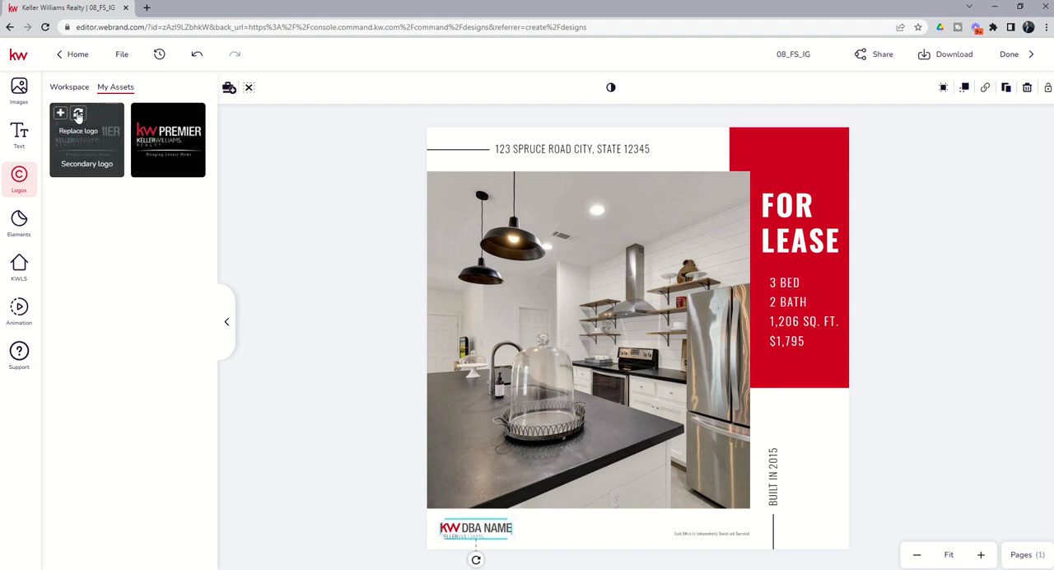
left_click(78, 114)
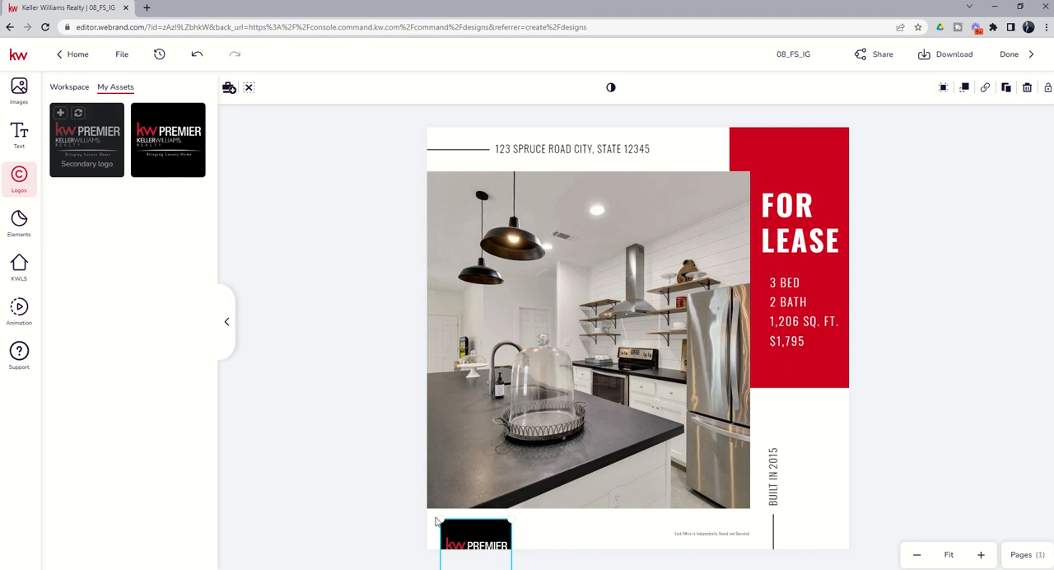
left_click_drag(460, 528, 454, 489)
left_click(359, 373)
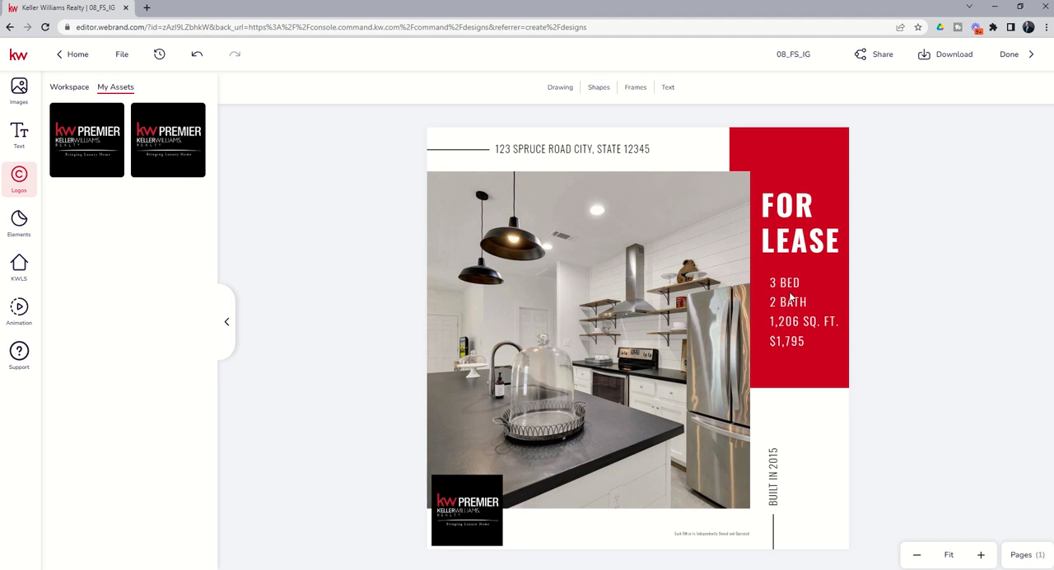
Step: Recolour the red panel behind FOR LEASE with a custom purple fill
left_click(776, 157)
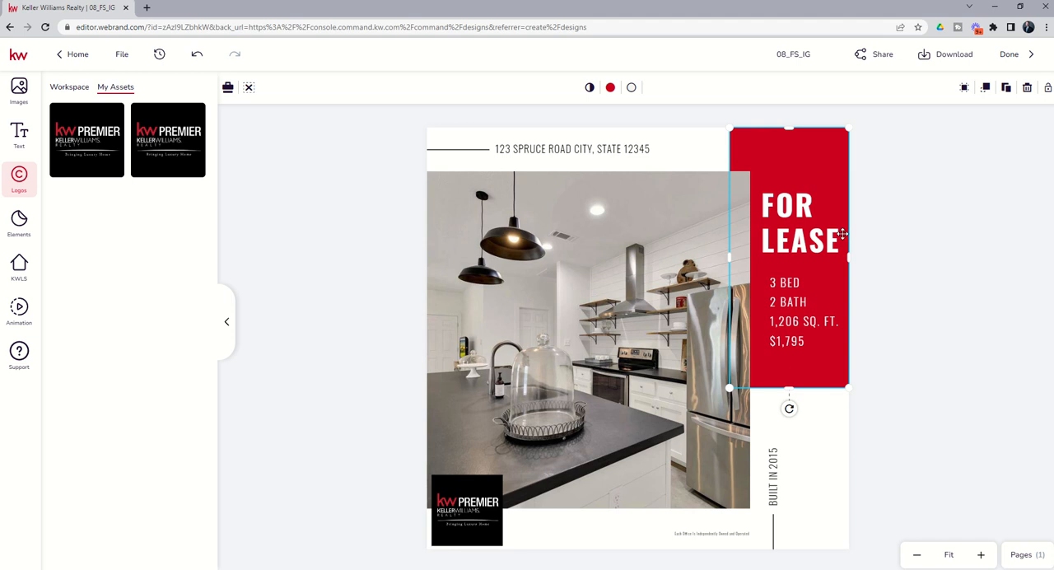
left_click(590, 91)
mouse_move(674, 115)
left_mouse_down()
mouse_move(619, 124)
mouse_move(674, 116)
left_mouse_up()
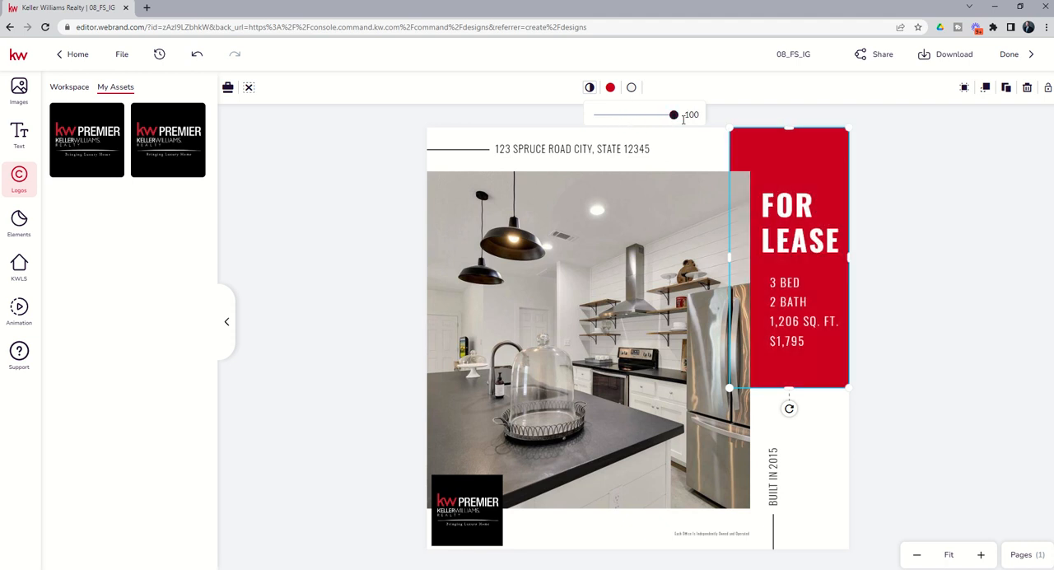
left_click(610, 88)
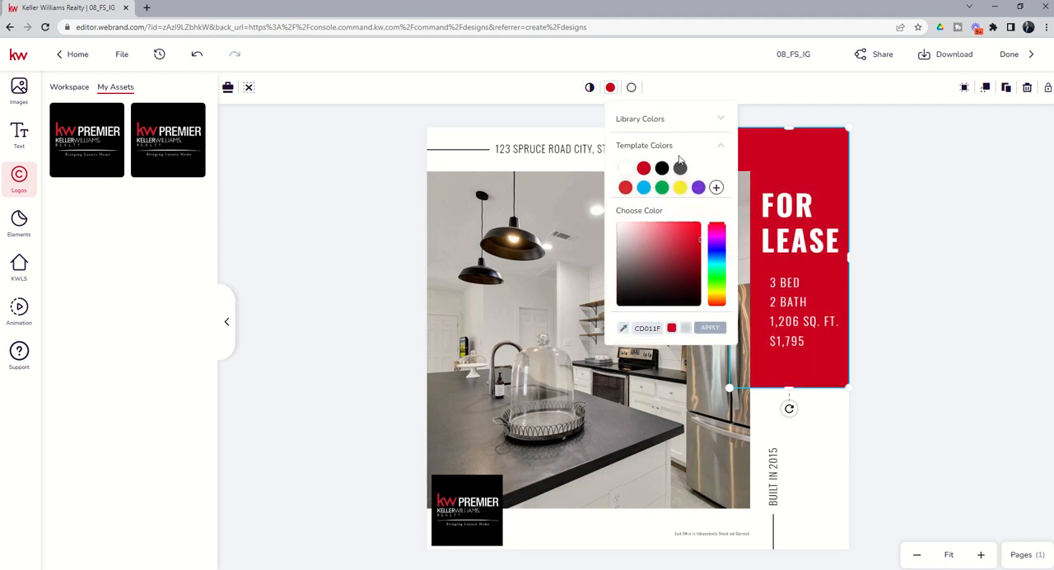
left_click(720, 147)
left_click(710, 138)
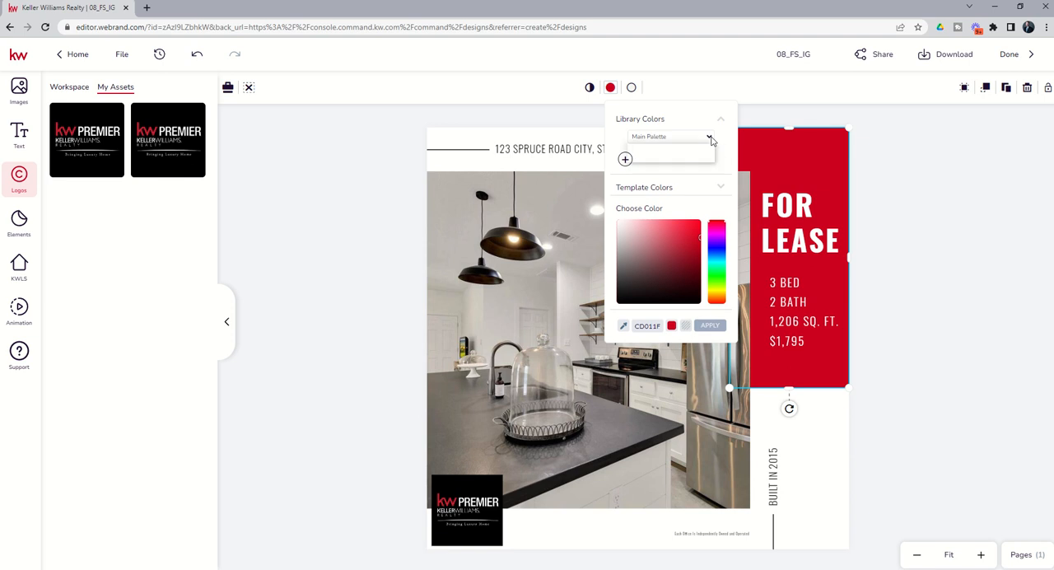
left_click(690, 158)
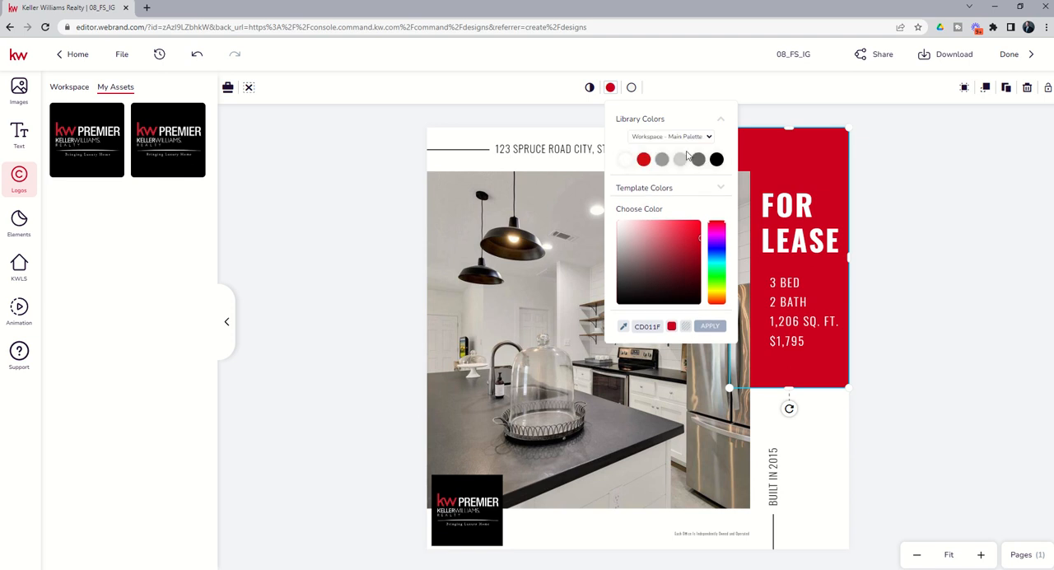
left_click(710, 138)
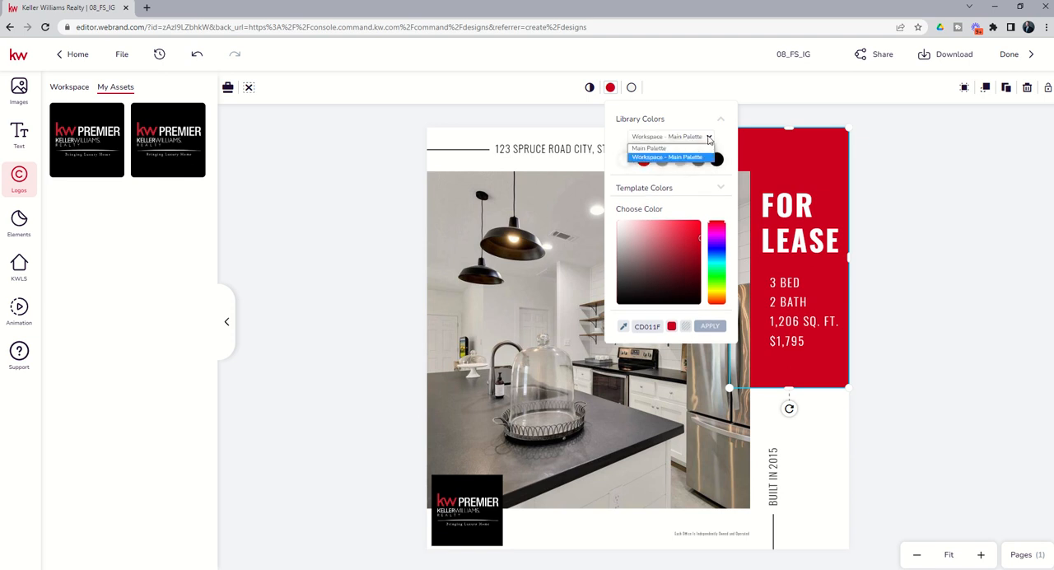
left_click(689, 150)
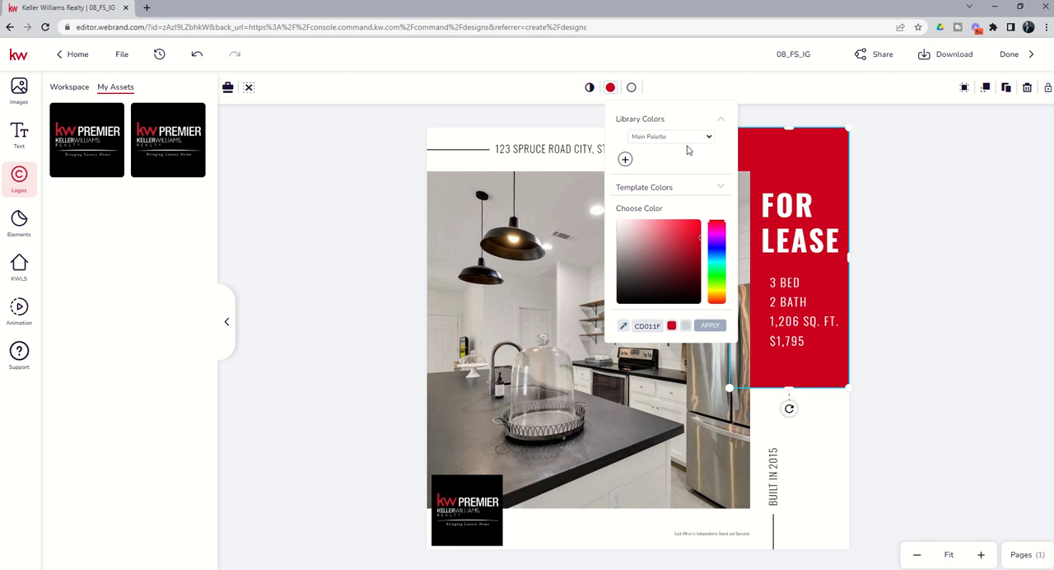
left_click(718, 238)
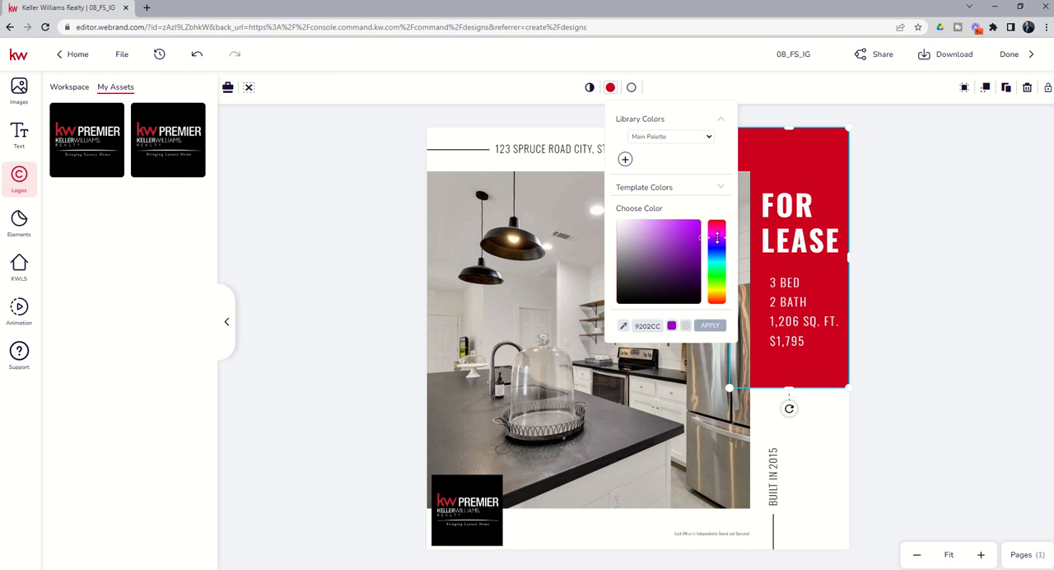
left_click(676, 234)
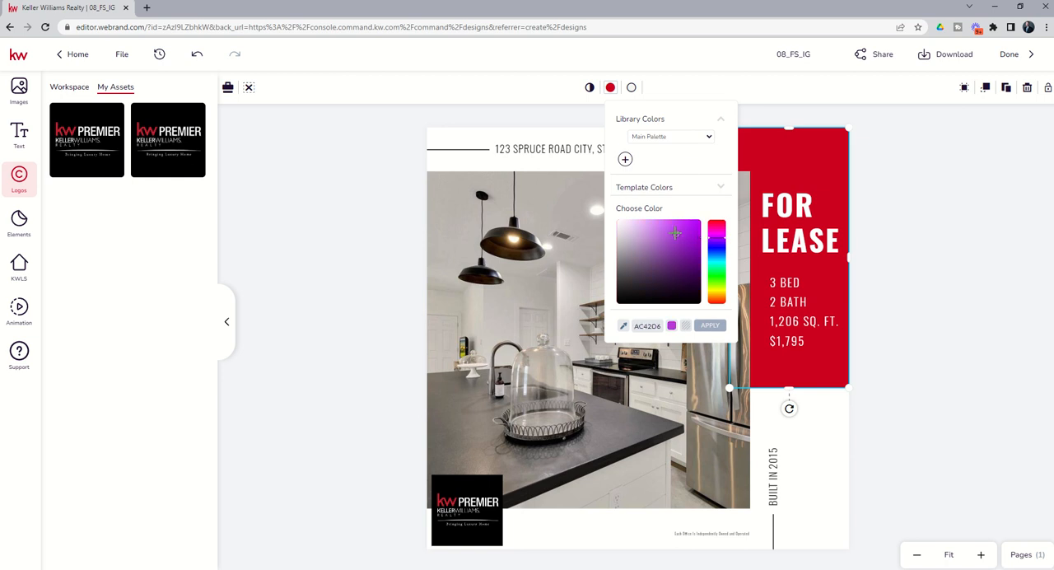
left_click(708, 325)
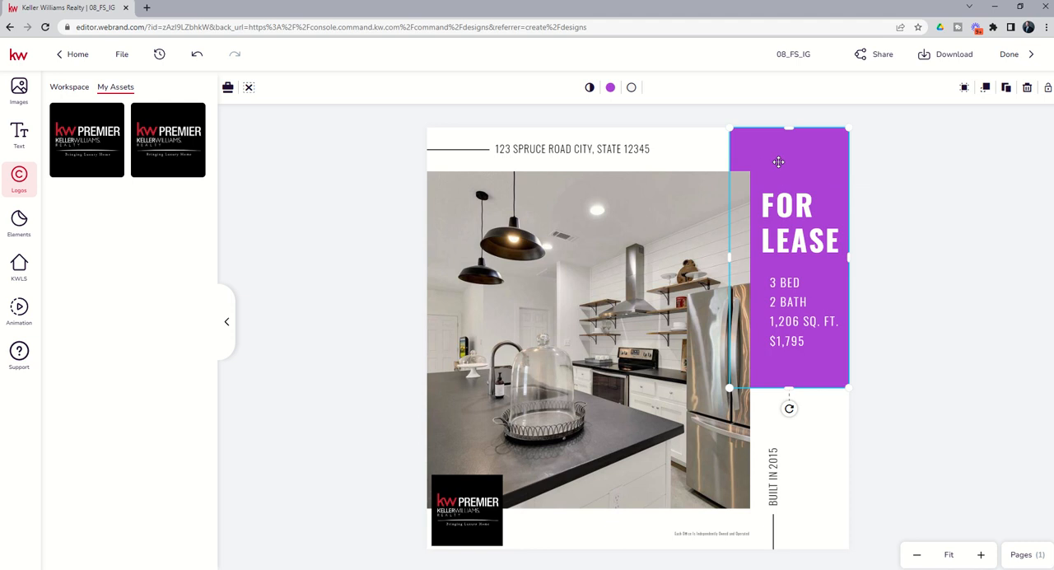
Step: Give the purple panel behind FOR LEASE a red outline and deselect it
left_click(632, 89)
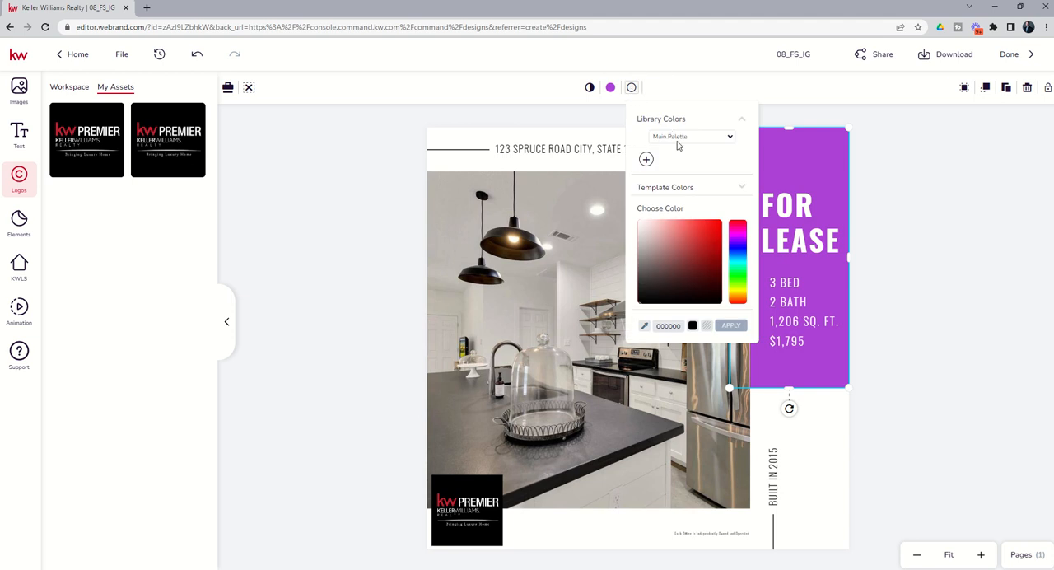
left_click(716, 224)
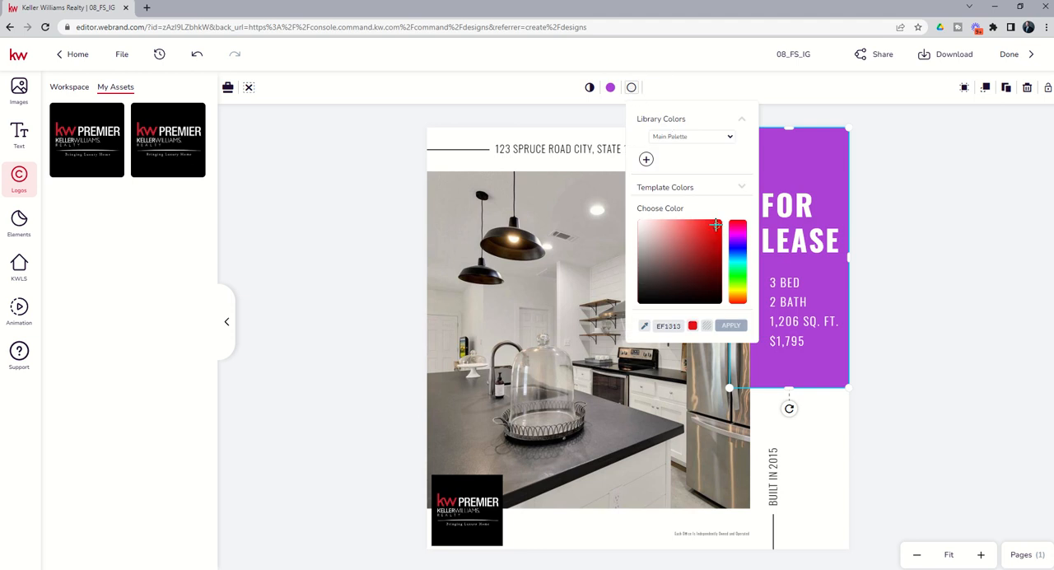
left_click(728, 325)
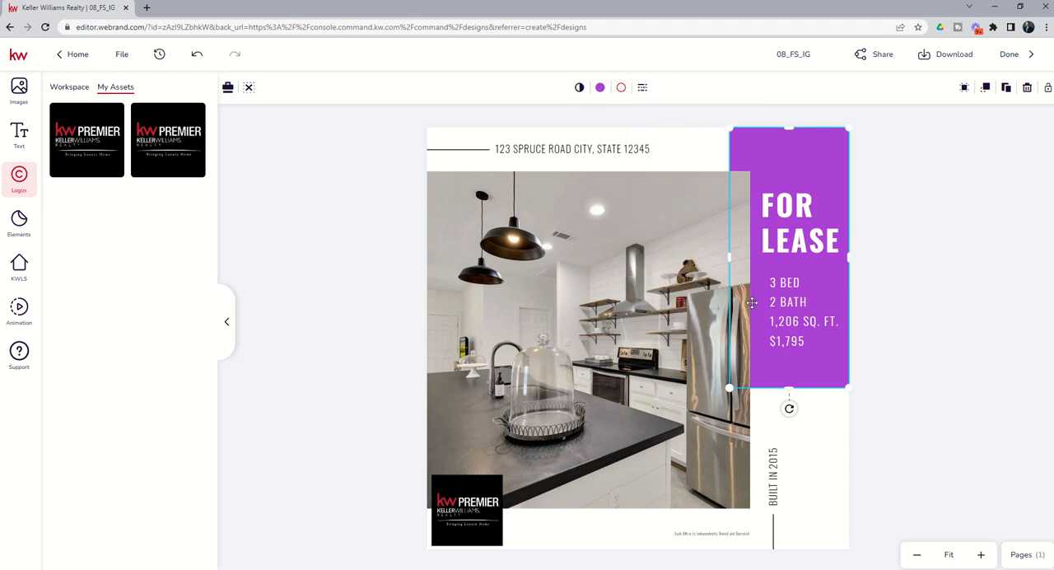
left_click(700, 157)
left_click(880, 209)
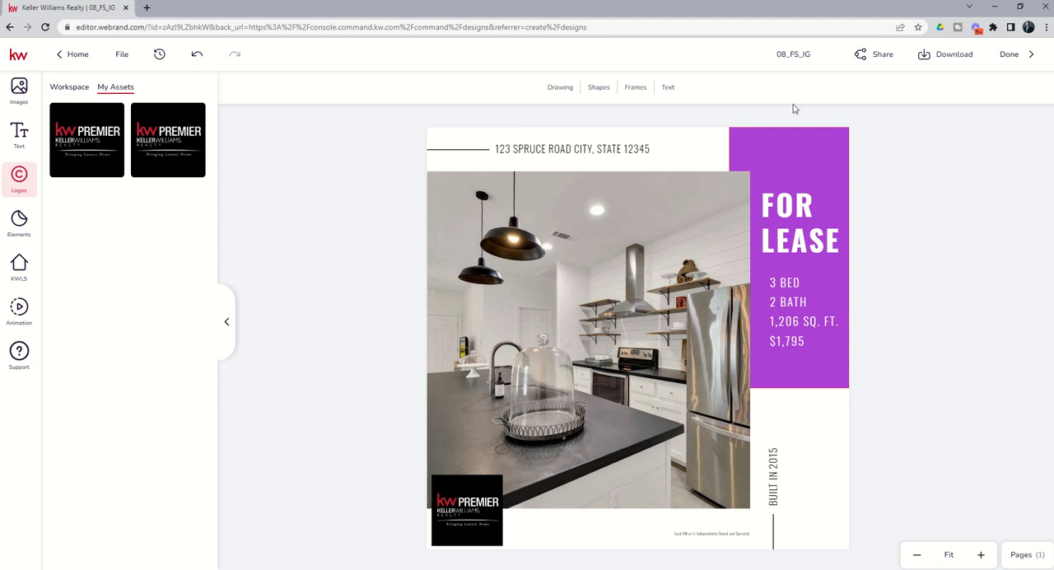
Step: Rename the design with the listing's street address followed by "For Lease 12-9-22"
left_click(779, 54)
left_click(879, 154)
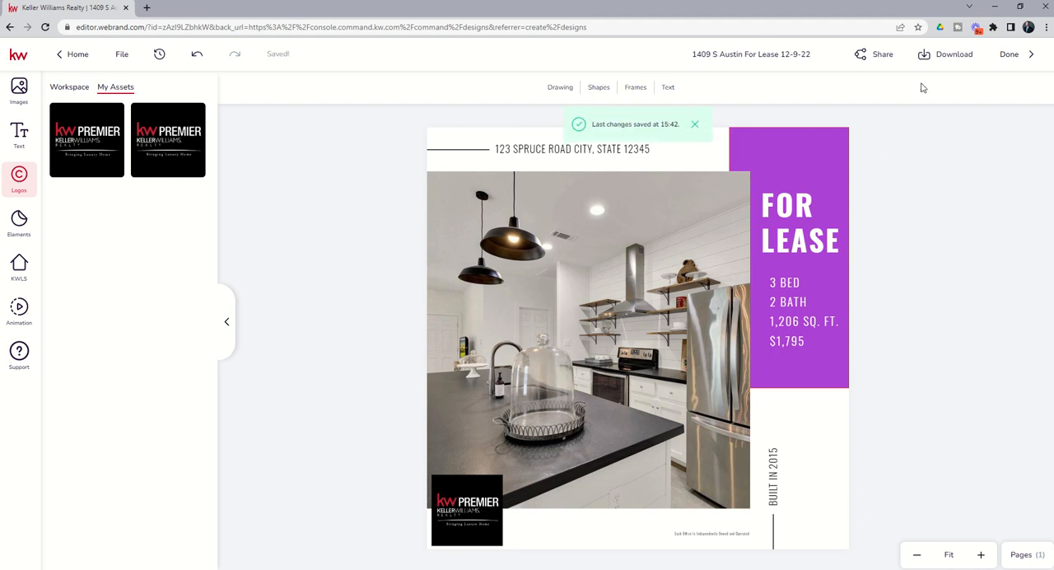
Step: Review the image quality and file type options for downloading the design, close them, and finish editing
left_click(940, 58)
mouse_move(939, 153)
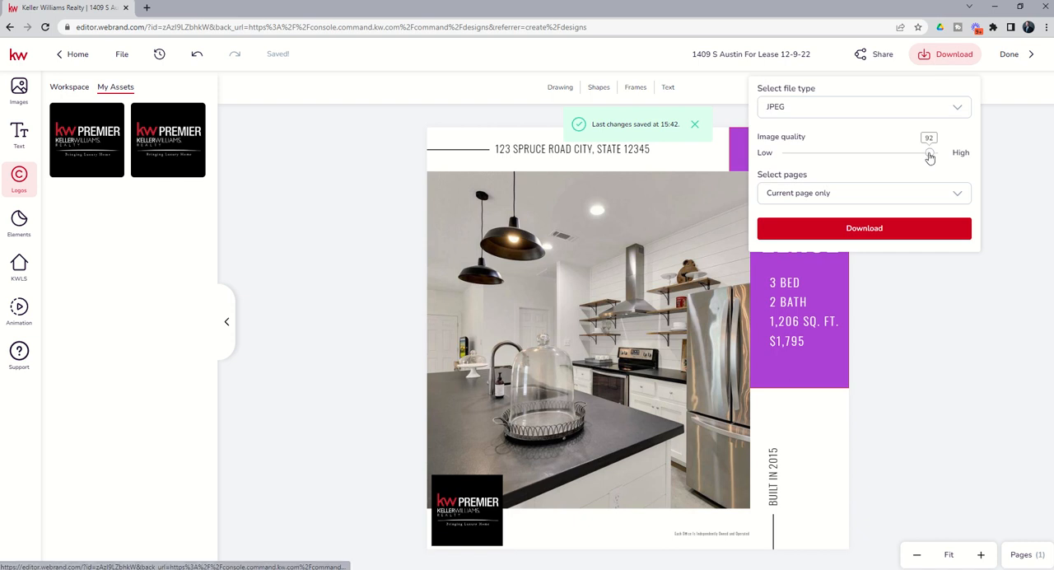
left_click(902, 110)
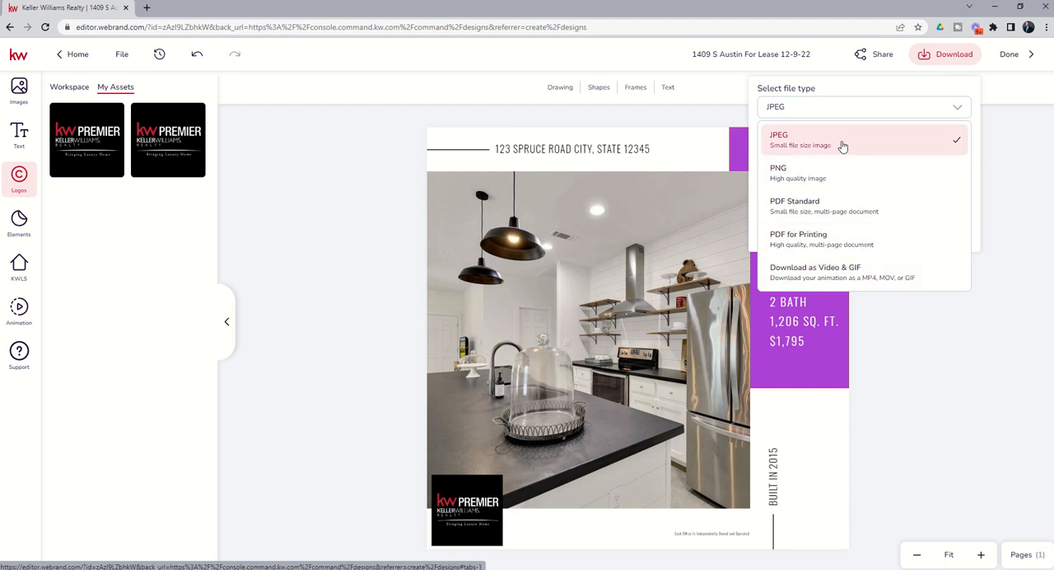
left_click(885, 328)
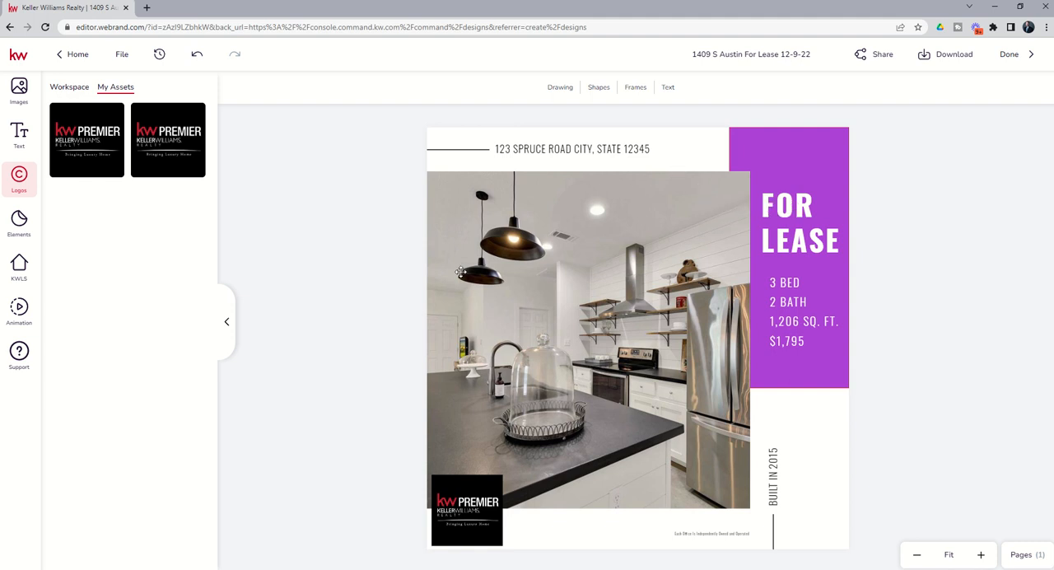
left_click(1010, 55)
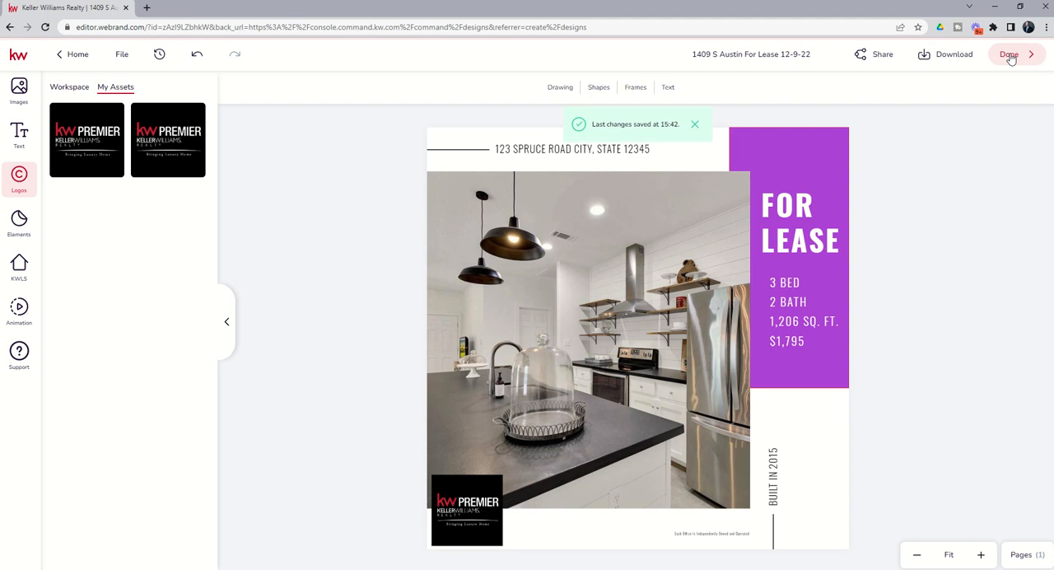